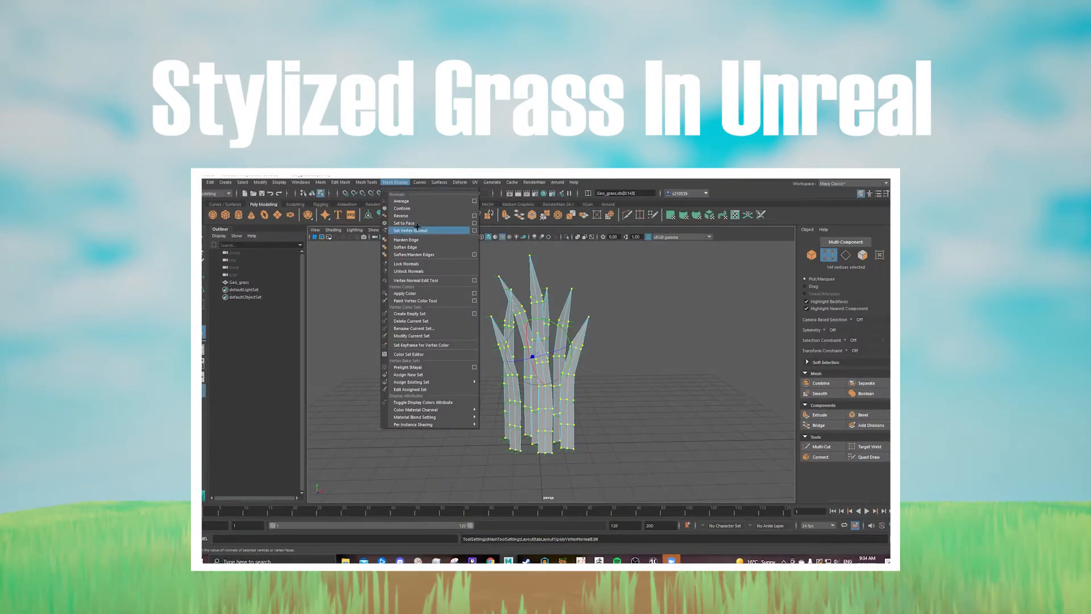
left_click(470, 230)
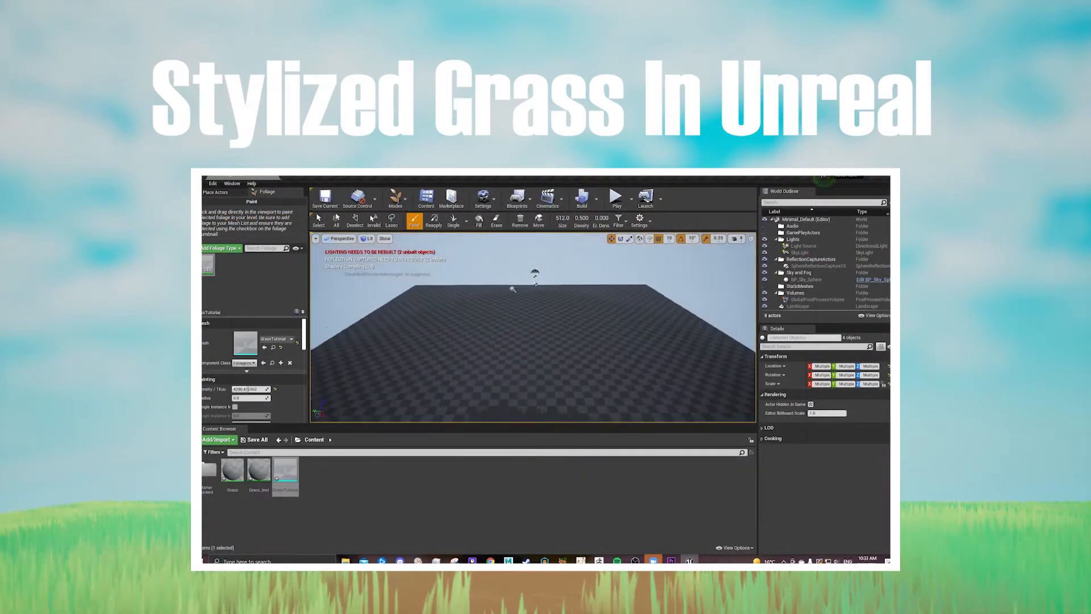
right_click_drag(557, 375, 557, 344)
key("ctrl+z")
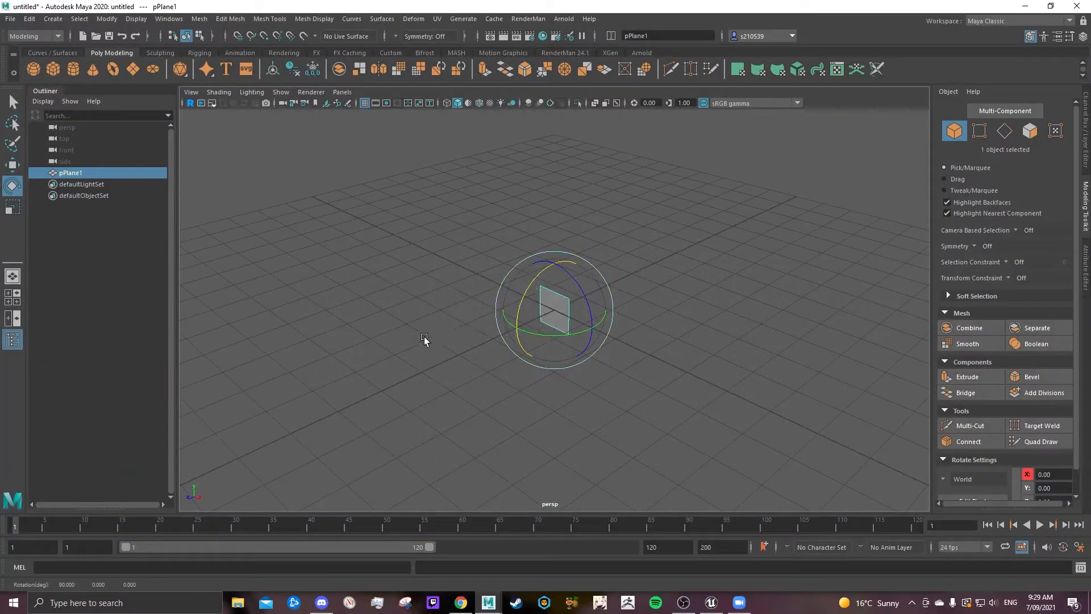
- Scale the upright plane into a tall, narrow strip standing on the grid
left_click_drag(424, 339, 446, 334, "alt")
key("w")
scroll(549, 284, "down", 3)
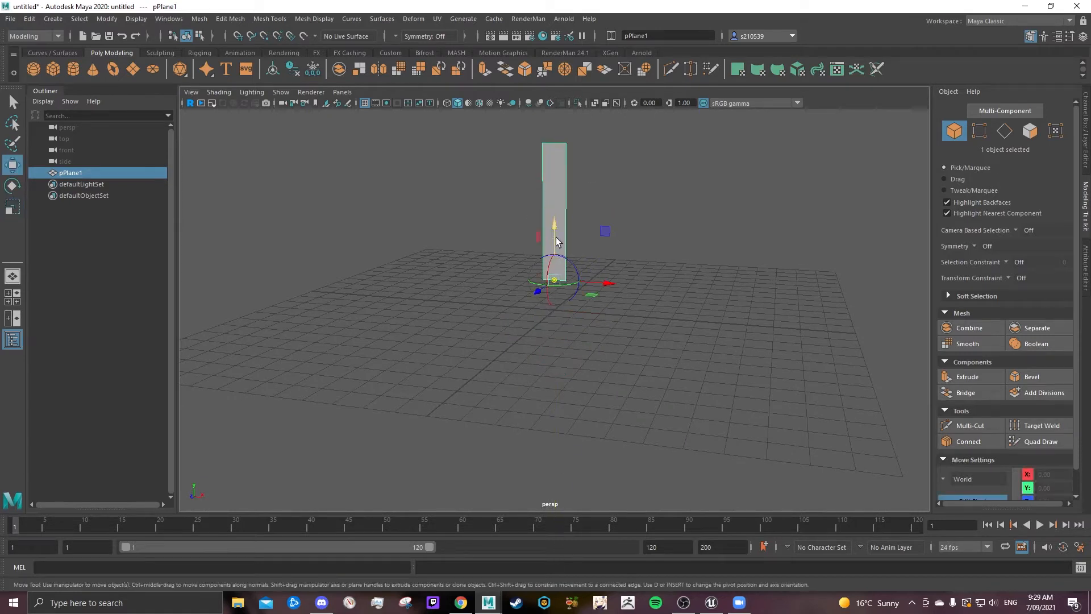
left_click_drag(550, 324, 584, 311, "alt")
key("r")
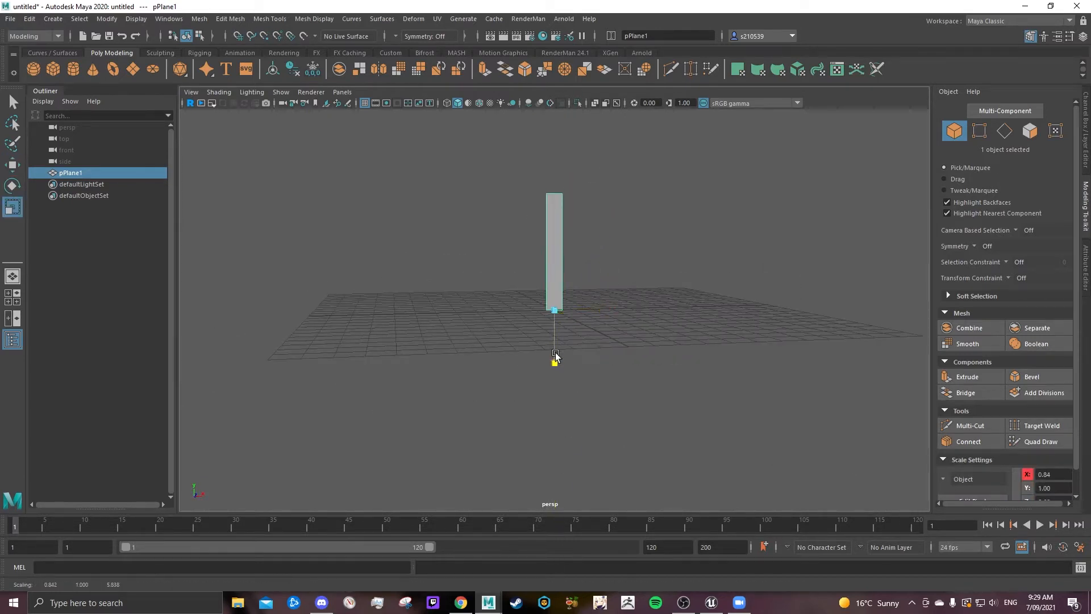
left_click_drag(555, 354, 555, 356)
left_click(577, 175)
scroll(577, 176, "up", 3)
scroll(577, 175, "down", 3)
left_click(555, 244)
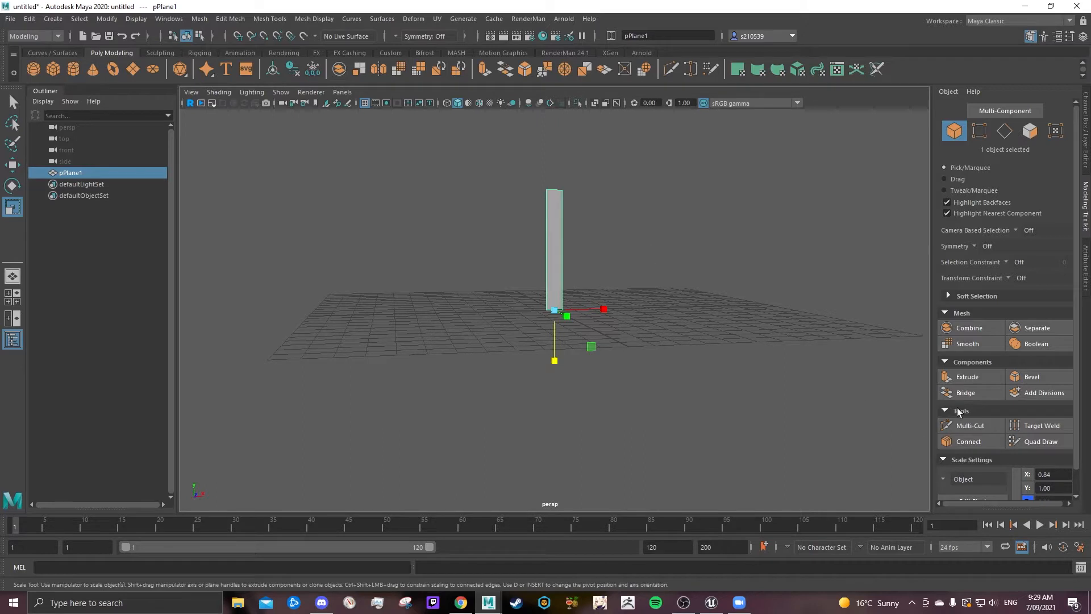
- Divide the strip with four horizontal edges using Connect and a centred vertical edge loop using Multi-Cut
left_click(964, 441)
scroll(547, 210, "up", 2)
key("Return")
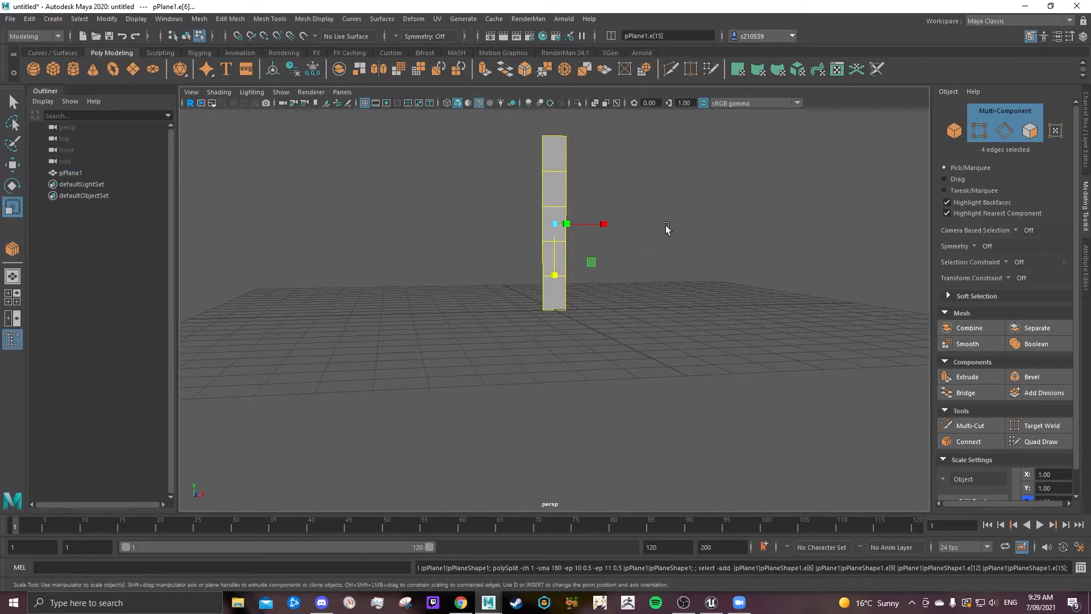
left_click(619, 207)
left_click(964, 425)
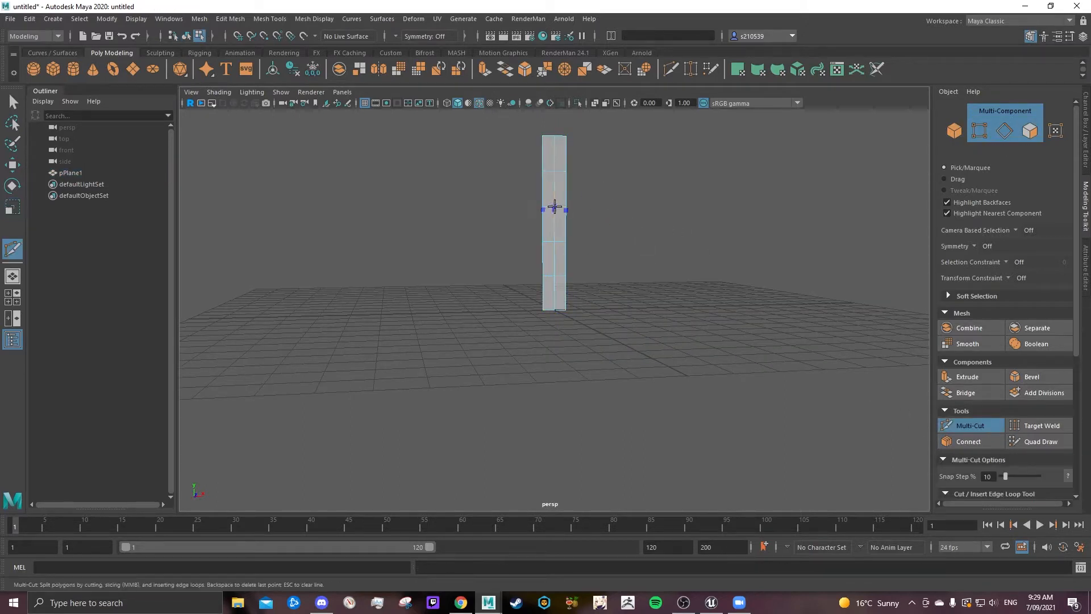
left_click(554, 208, "ctrl")
key("q")
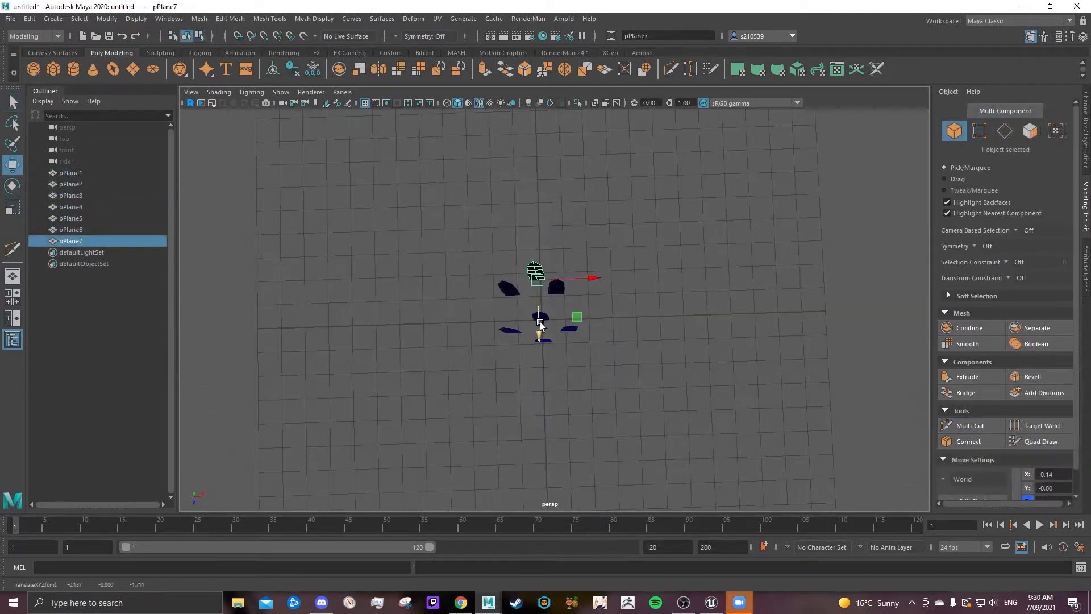
- Arrange the duplicated grass blades into a loose cluster around the centre of the grid
key("w")
left_click(540, 317)
left_click(558, 298)
left_click(568, 370)
left_click_drag(544, 367, 553, 355)
left_click(539, 318)
- Scale individual blades in the cluster so that their heights vary
key("q")
key("r")
left_click_drag(578, 470, 495, 470)
left_click(490, 341)
left_click_drag(500, 398, 517, 407, "alt")
left_click(530, 341)
left_click(487, 221)
left_click_drag(494, 296, 531, 309, "alt")
- Fine-tune the size of single blades, including the one on the cluster's outer side, checking the cluster from several angles
left_click(580, 318)
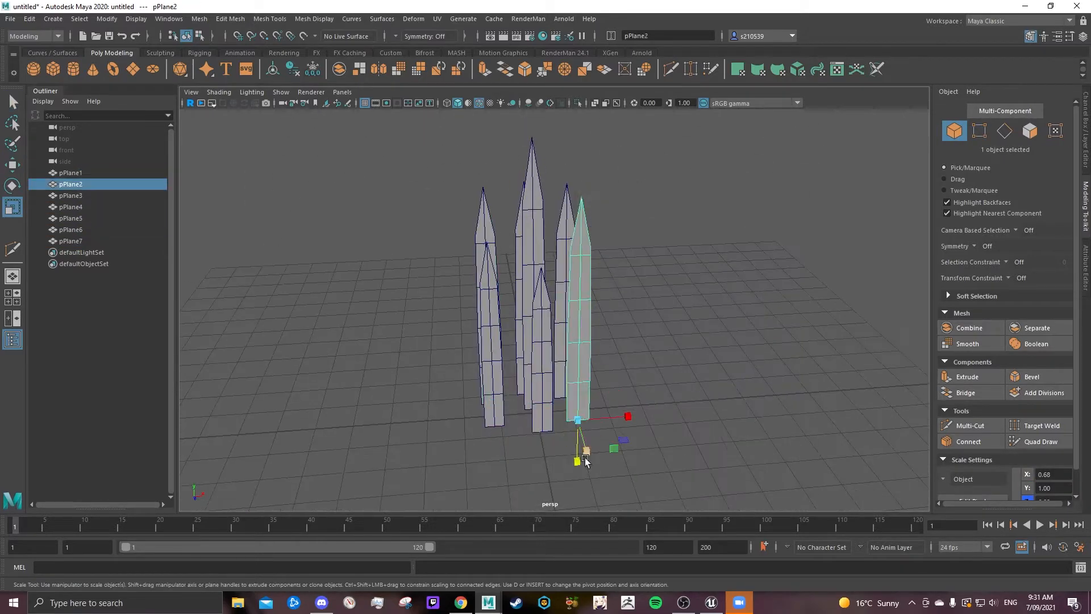
left_click_drag(613, 449, 600, 449)
key("space")
key("space")
key("space")
left_click_drag(568, 250, 619, 231, "alt")
left_click(550, 227)
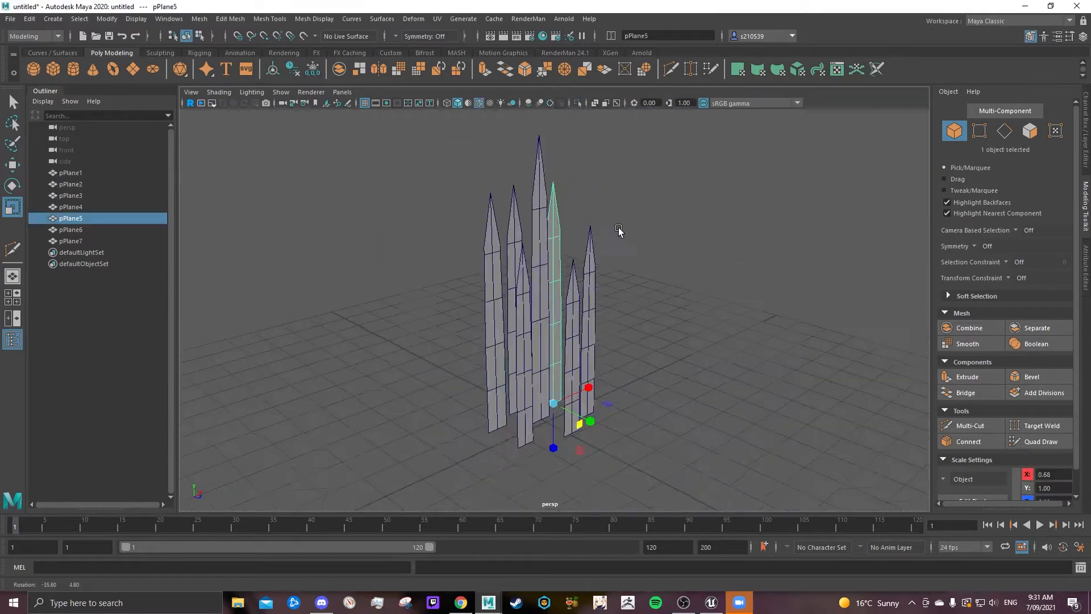
left_click(518, 284)
left_click_drag(565, 457, 557, 455)
left_click_drag(619, 330, 659, 432, "alt")
left_click(578, 377)
key("w")
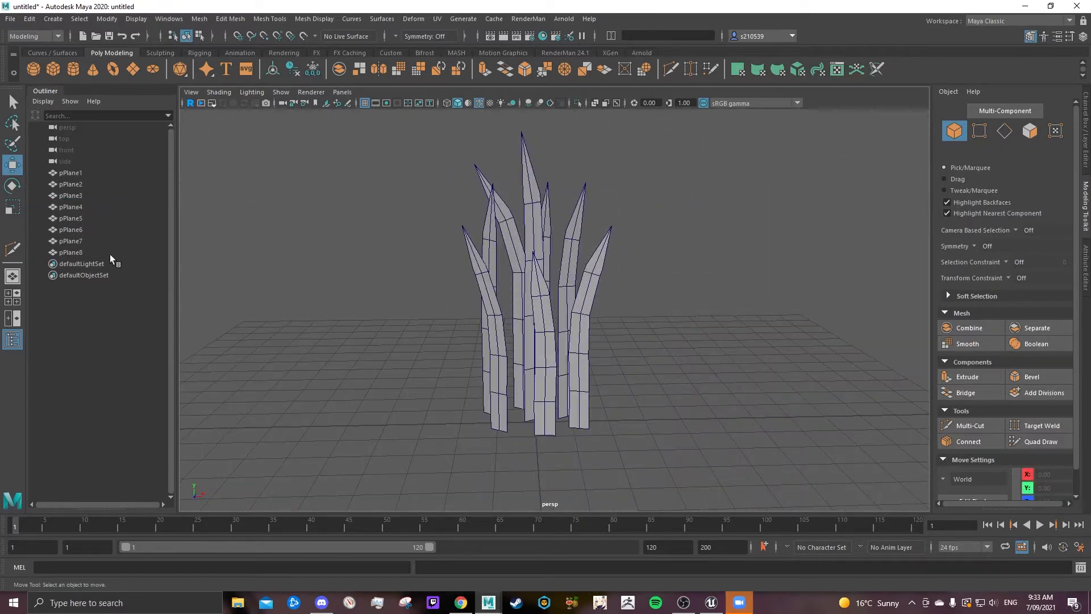
- Combine the eight blade planes pPlane1 to pPlane8 into one mesh and delete its history
left_click(110, 253)
left_click(80, 172, "shift")
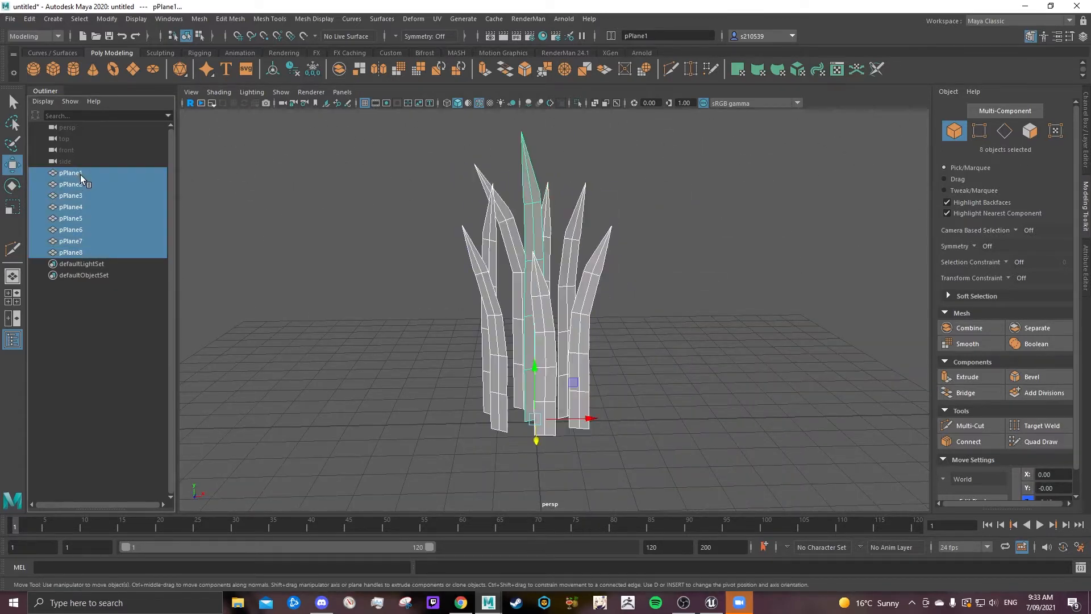
left_click(968, 328)
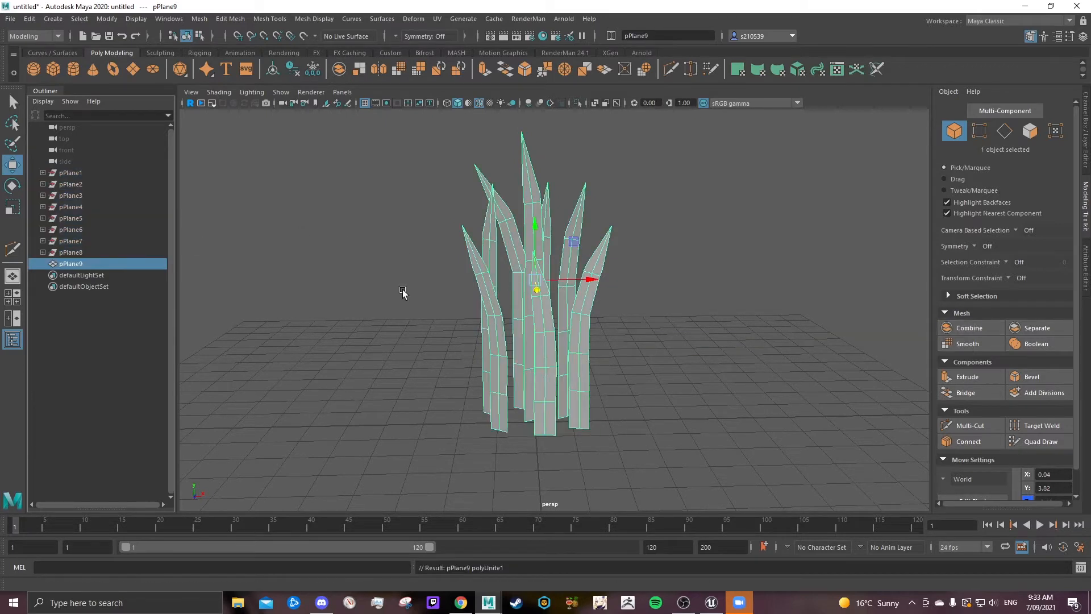
left_click(293, 70)
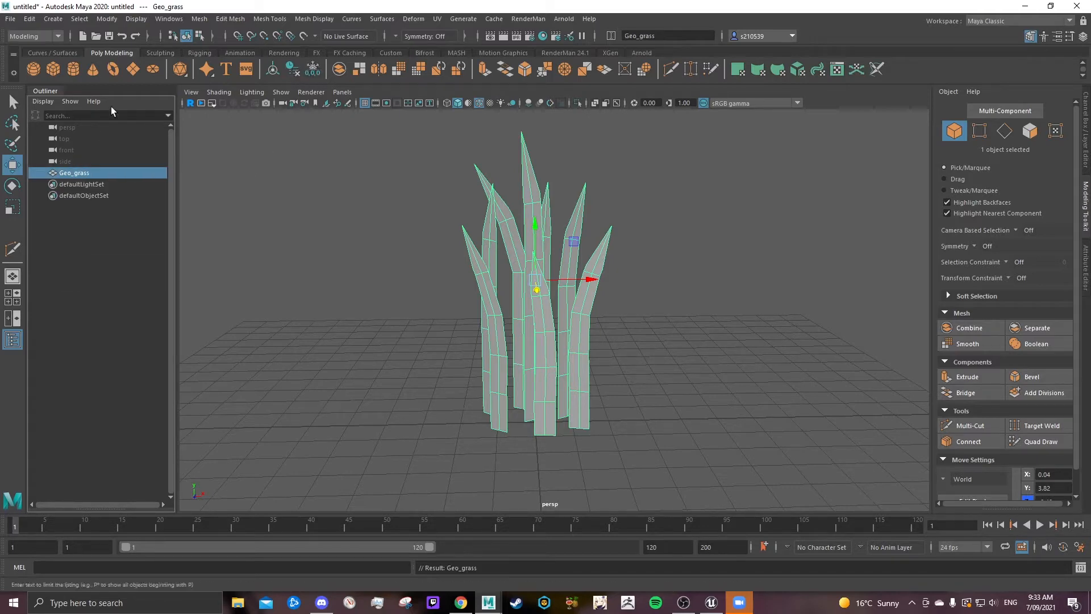
- Display the vertex normals on the Geo_grass mesh and deselect it to see them clearly
left_click(136, 18)
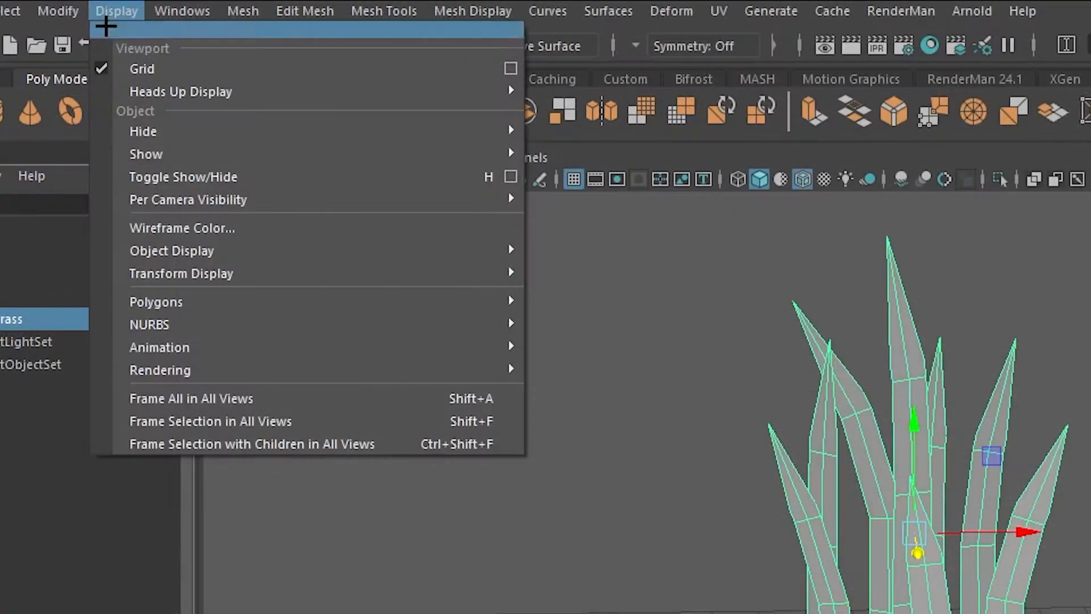
mouse_move(178, 161)
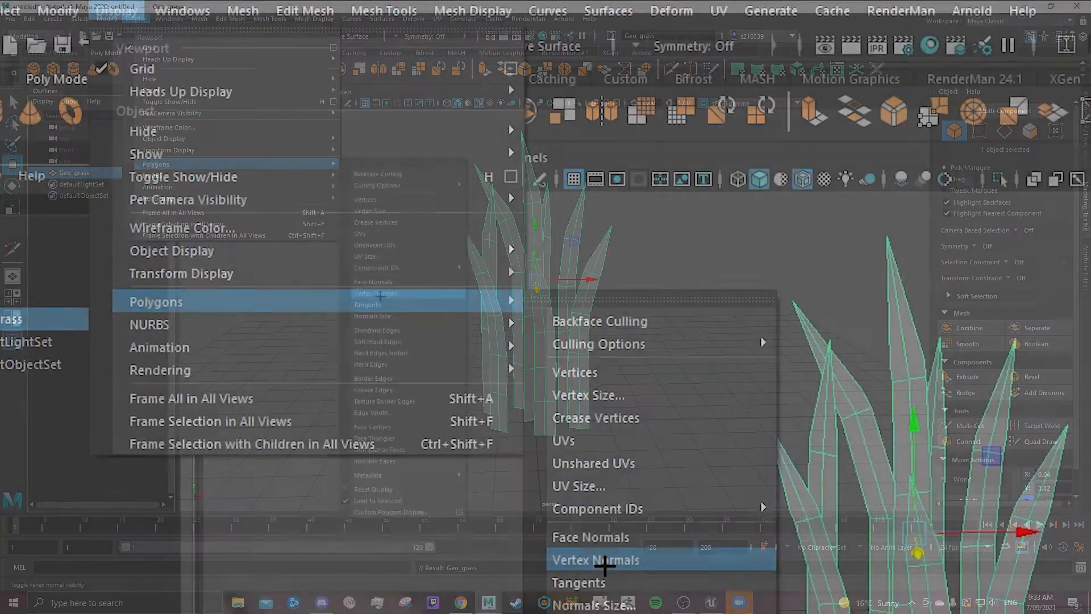
left_click(602, 562)
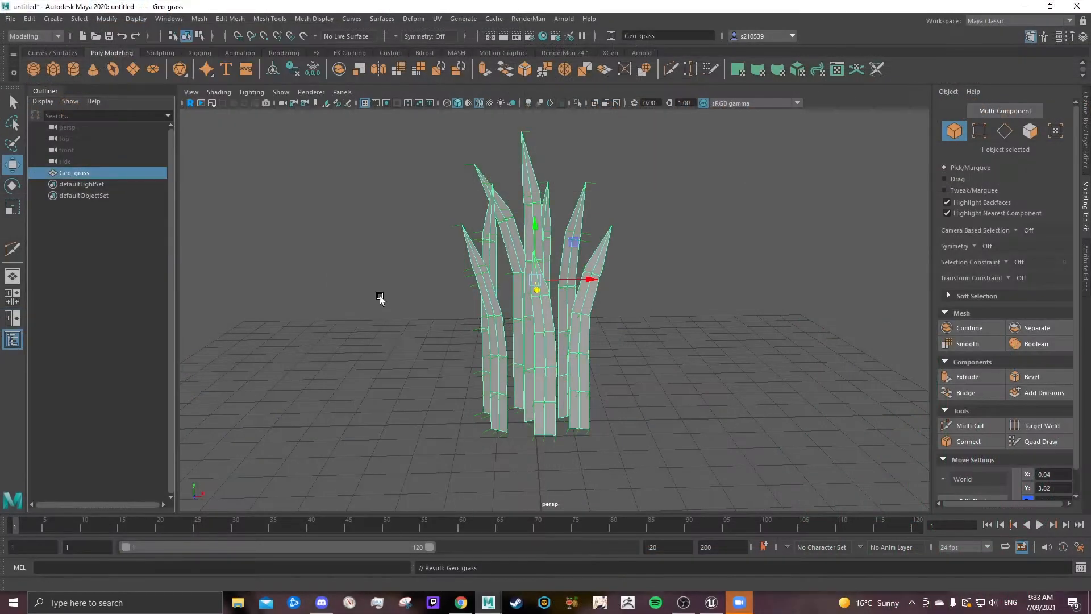
left_click(662, 263)
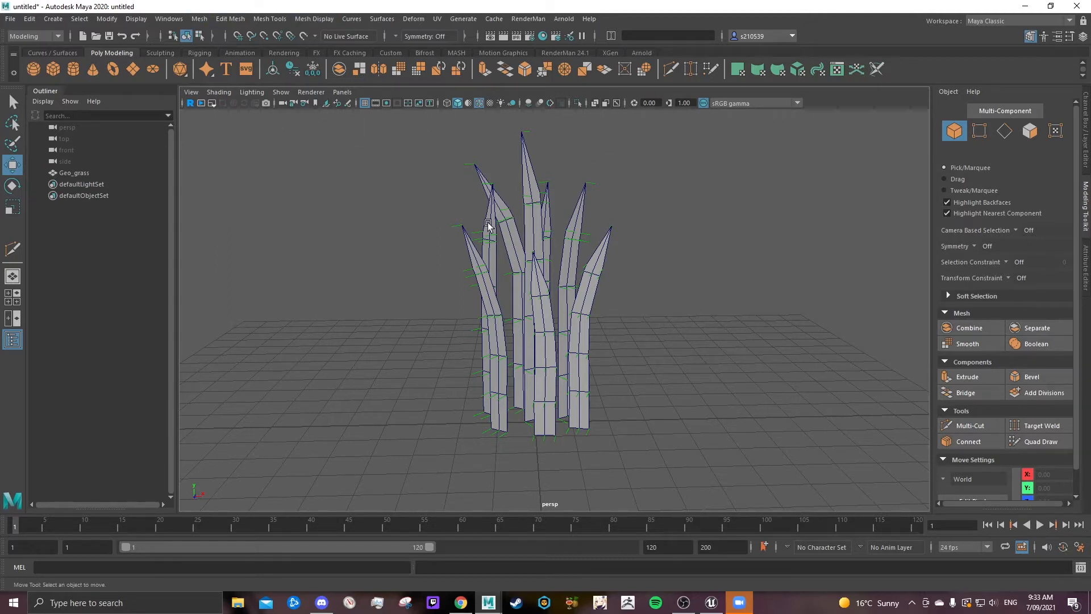
- Set the normals of all Geo_grass vertices straight up with X 0, Y 1 and Z 0, and inspect them from other angles
left_click(101, 173)
key("F9")
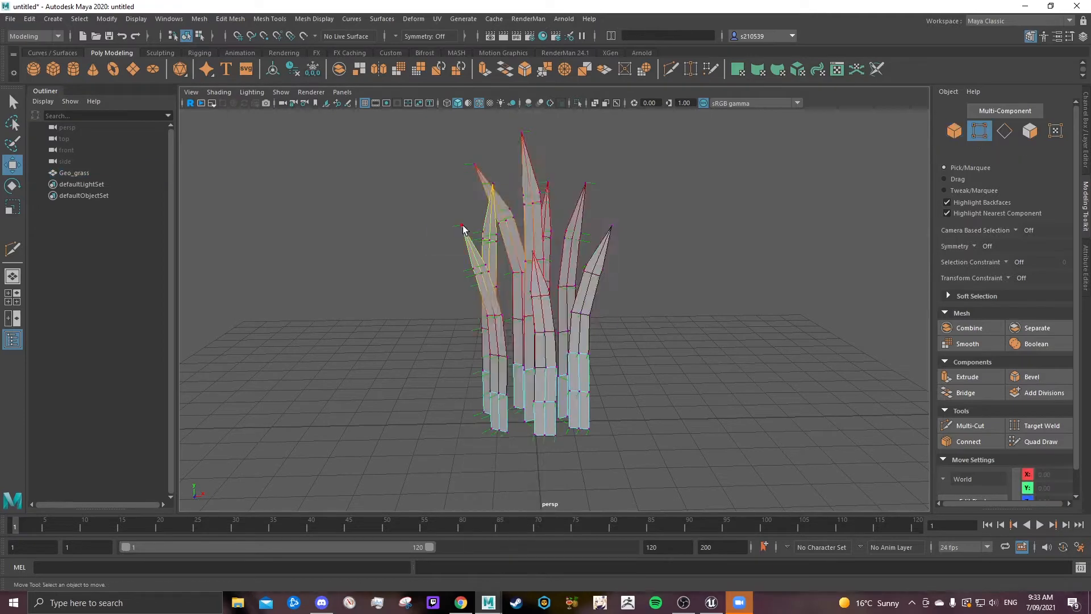
left_click_drag(698, 426, 698, 427)
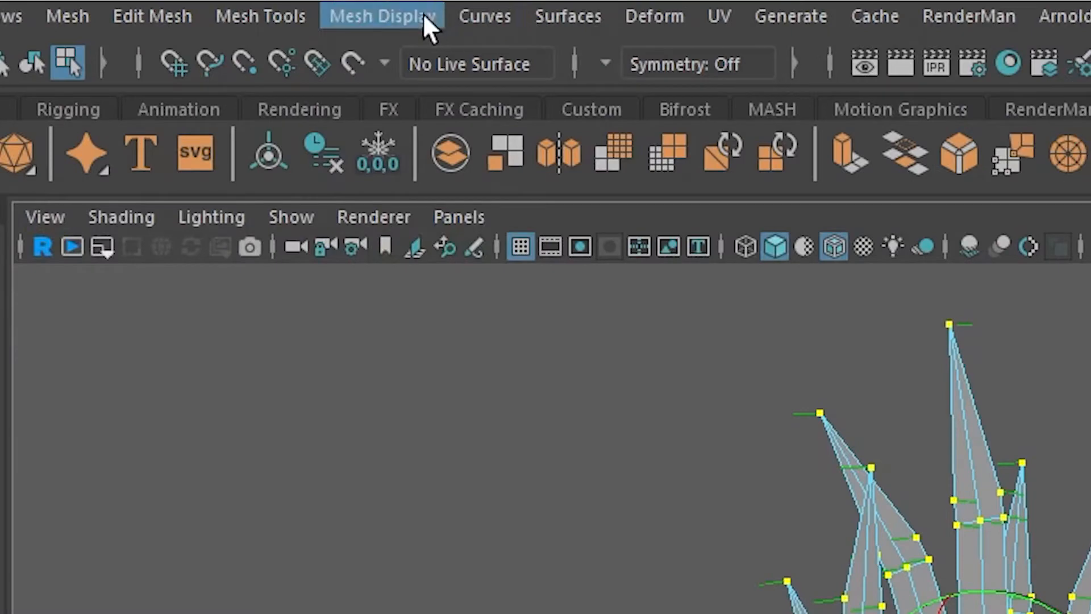
left_click(429, 23)
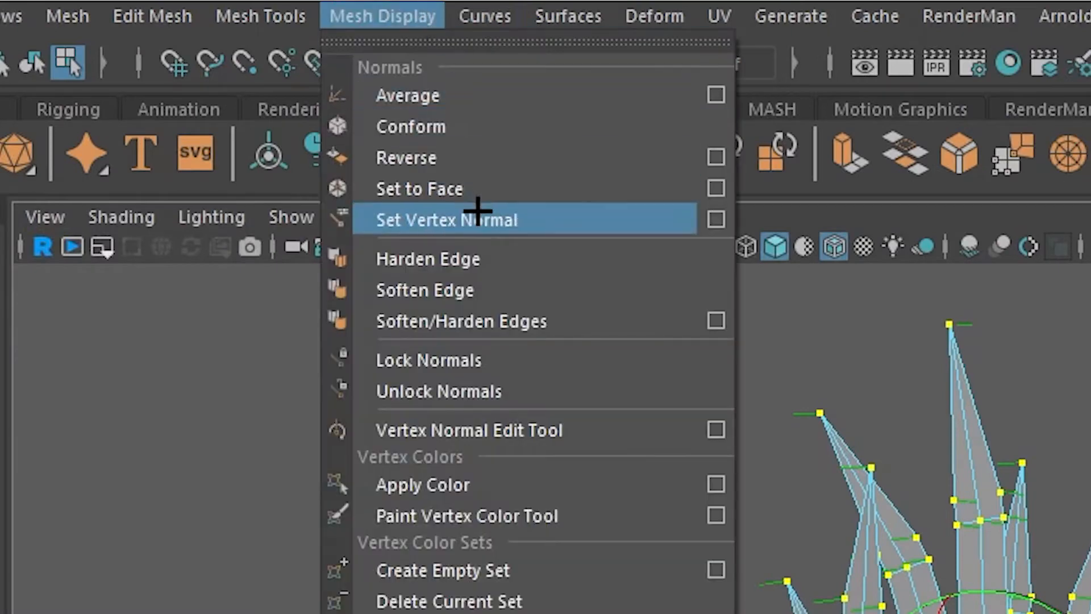
left_click(715, 220)
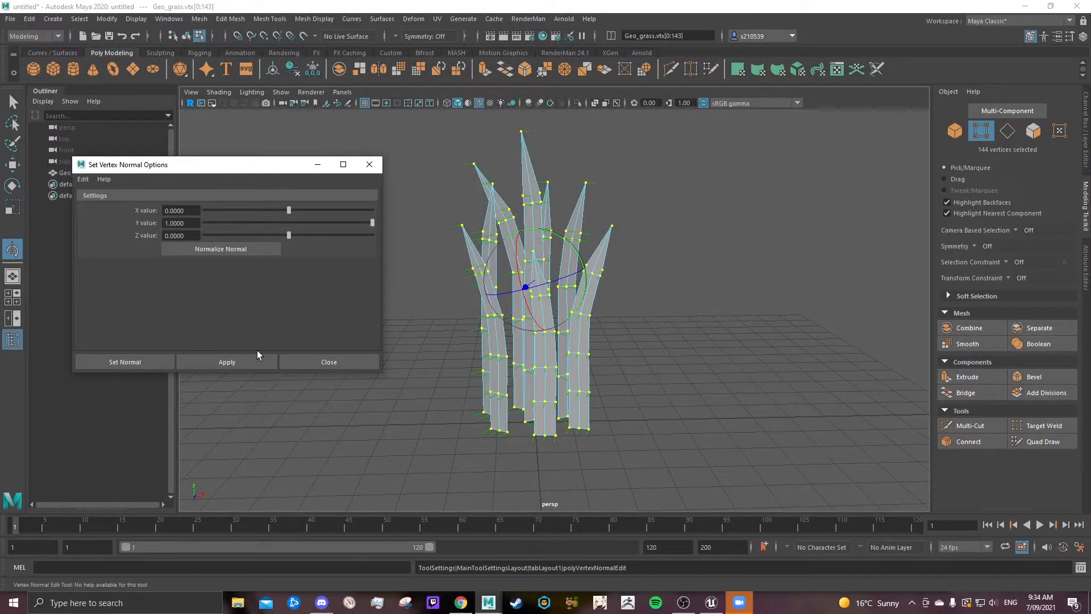
left_click(251, 360)
double_click(165, 223)
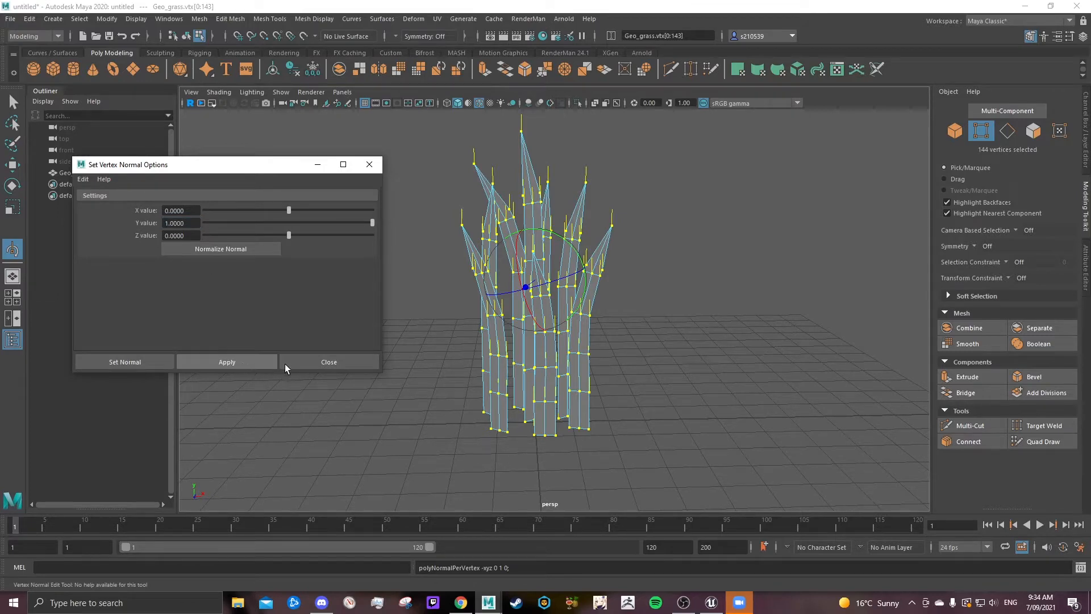
left_click(311, 362)
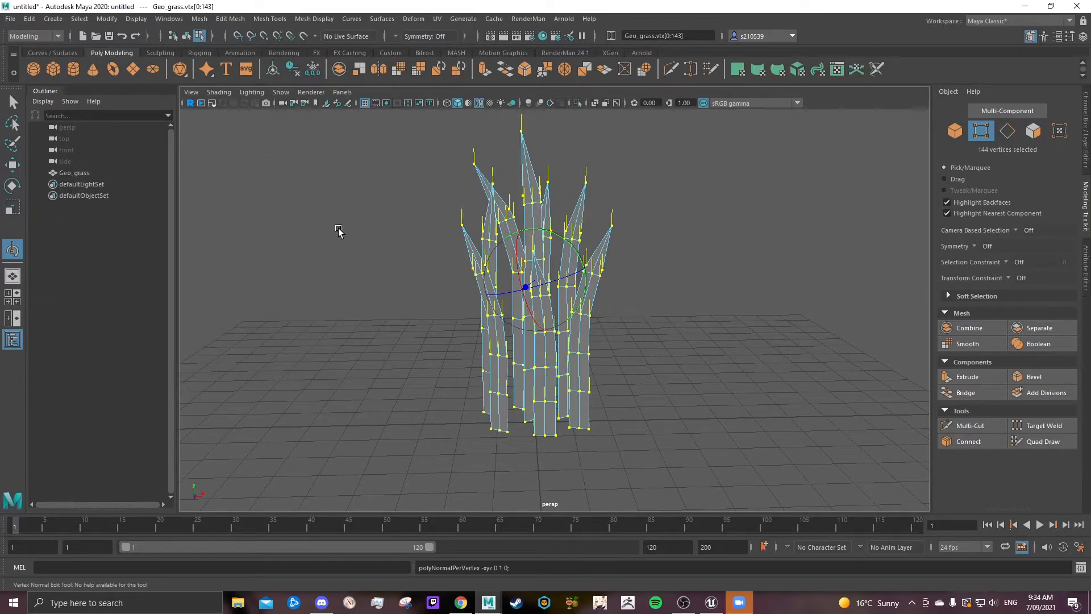
left_click_drag(322, 241, 639, 254, "alt")
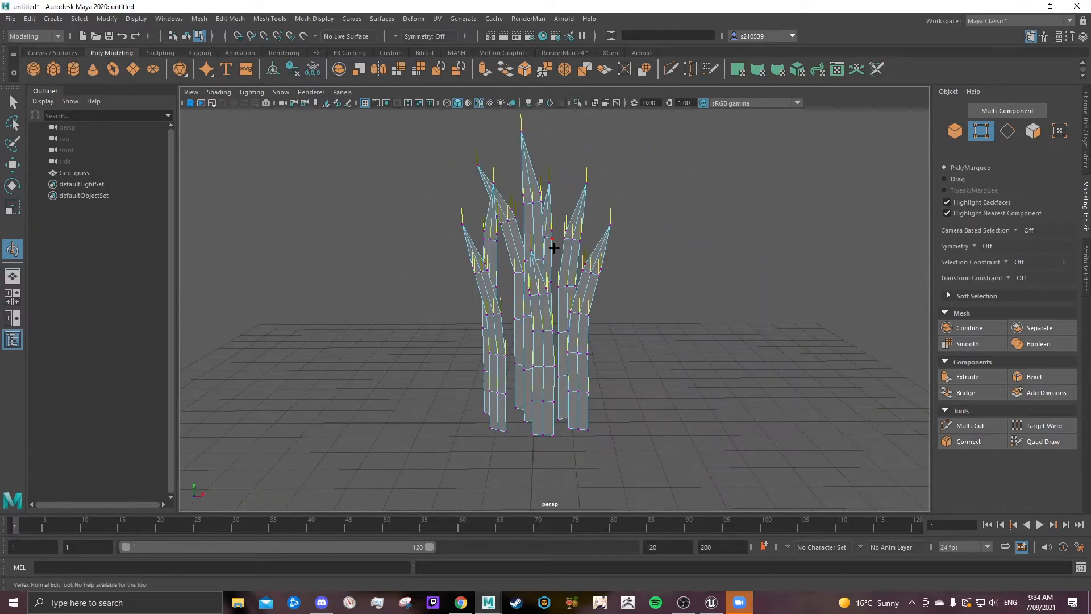
left_click(586, 165)
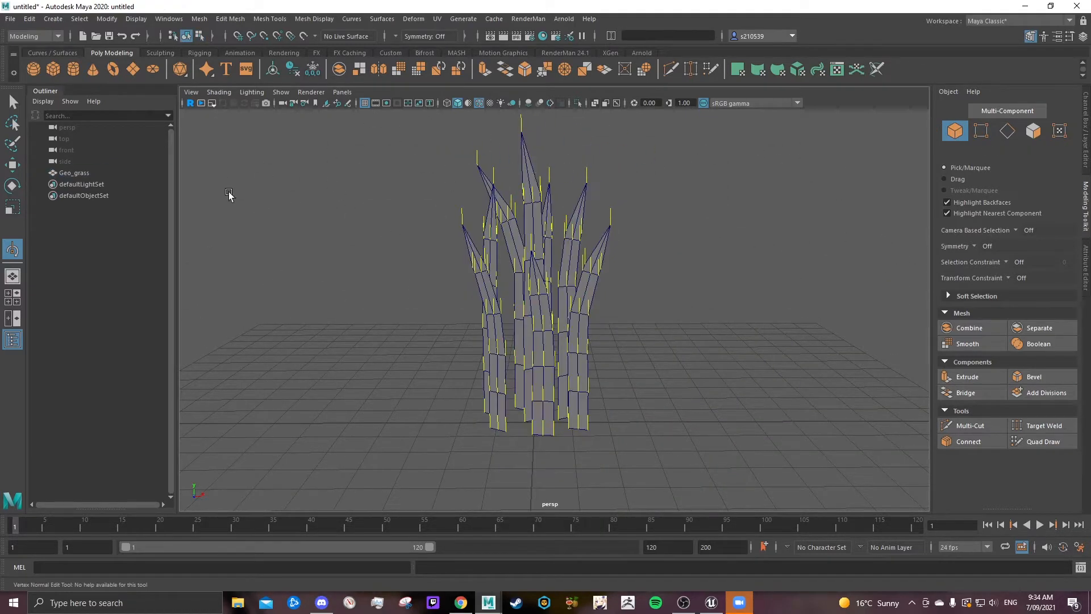
- Switch to the front view and frame the whole grass mesh
left_click(83, 174)
key("space")
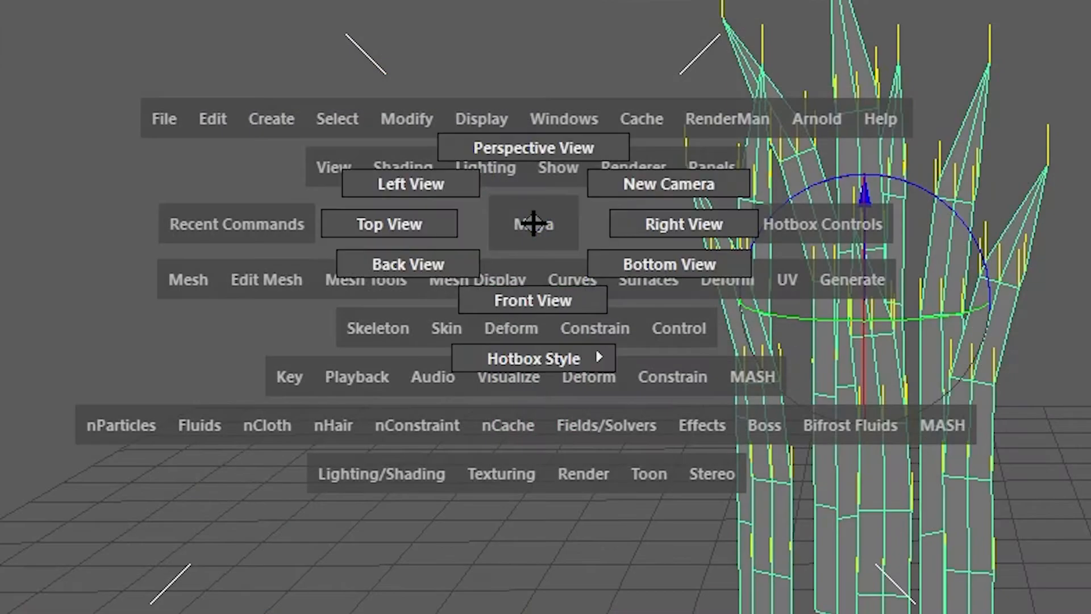
left_click_drag(533, 223, 541, 274)
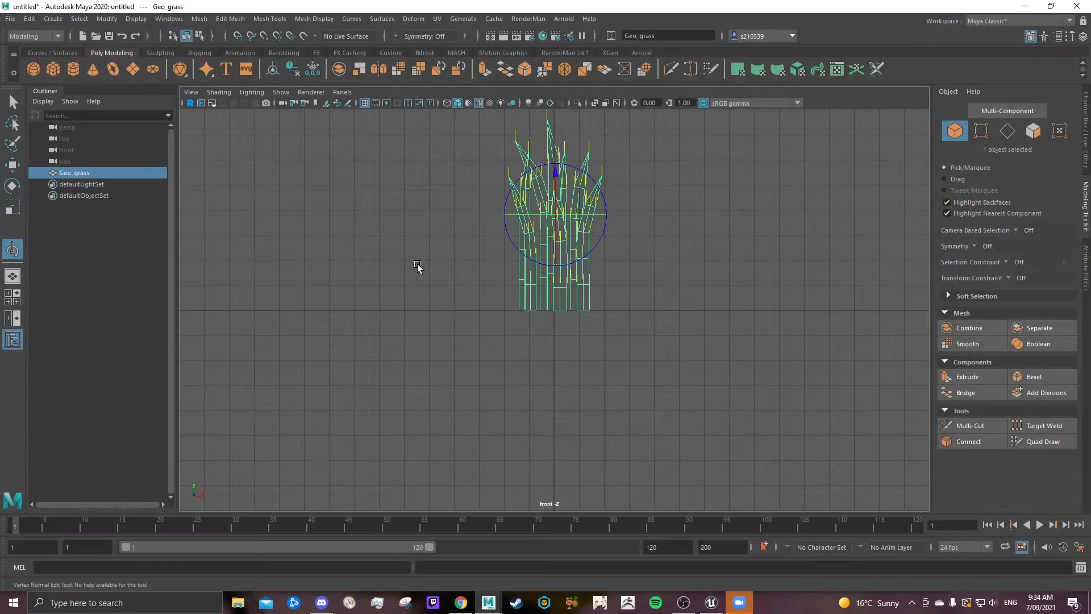
left_click(601, 258)
right_click_drag(716, 143, 653, 76, "alt")
middle_click_drag(444, 181, 417, 346, "alt")
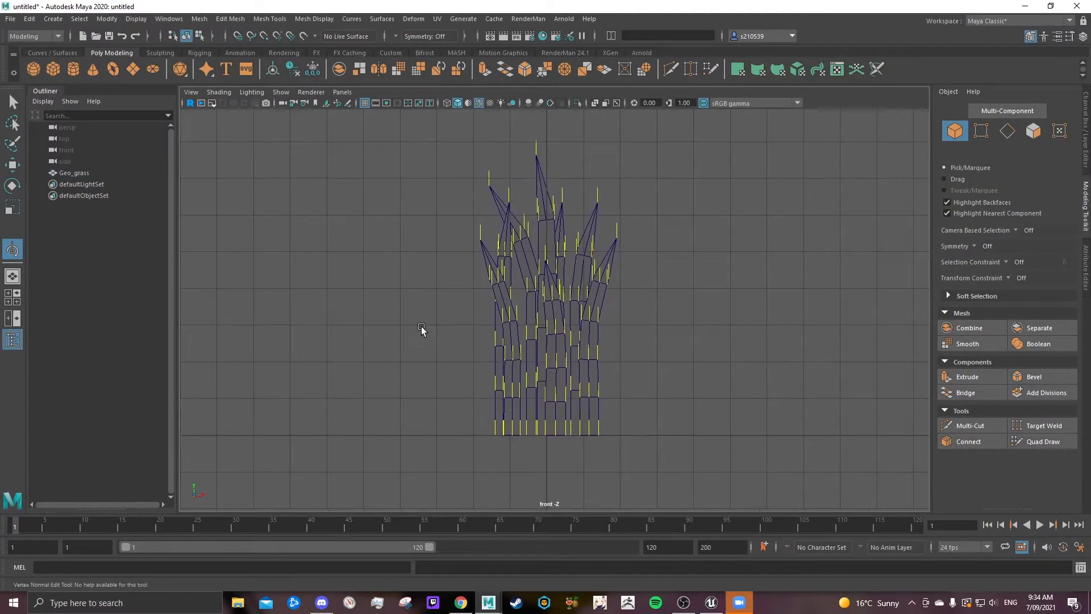
- Create camera-based UVs for Geo_grass from the front view in the UV Editor, and close the UV windows
left_click(436, 18)
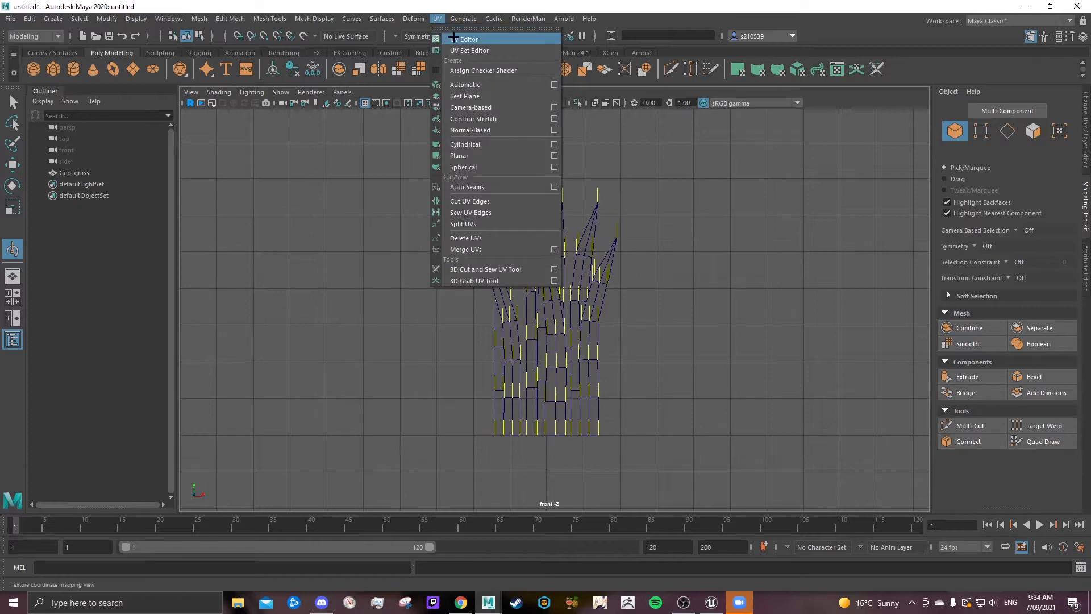
left_click(453, 38)
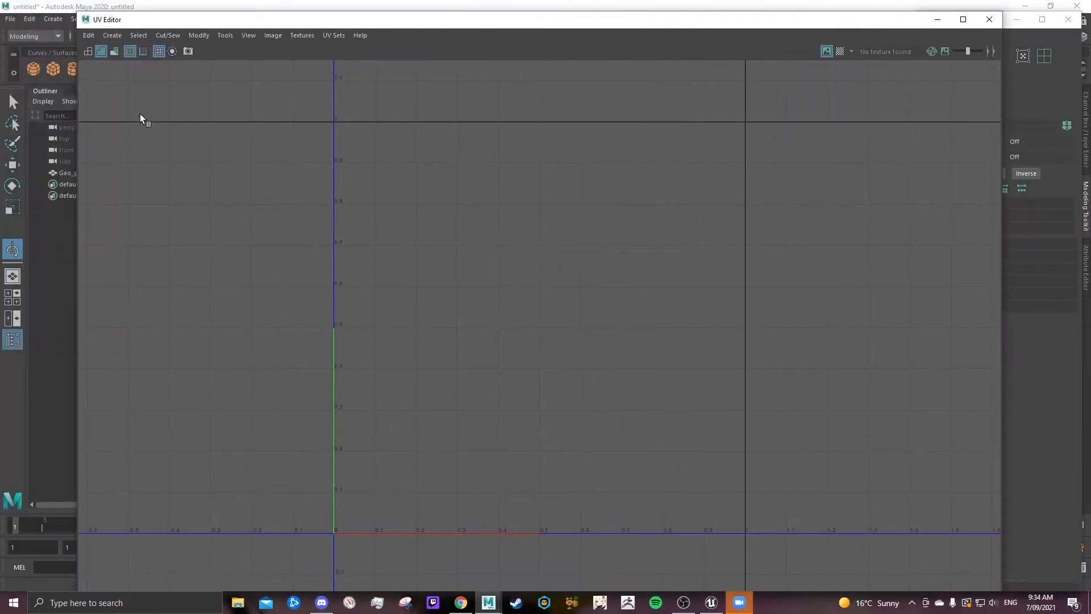
left_click(63, 173)
left_click_drag(532, 25, 460, 19)
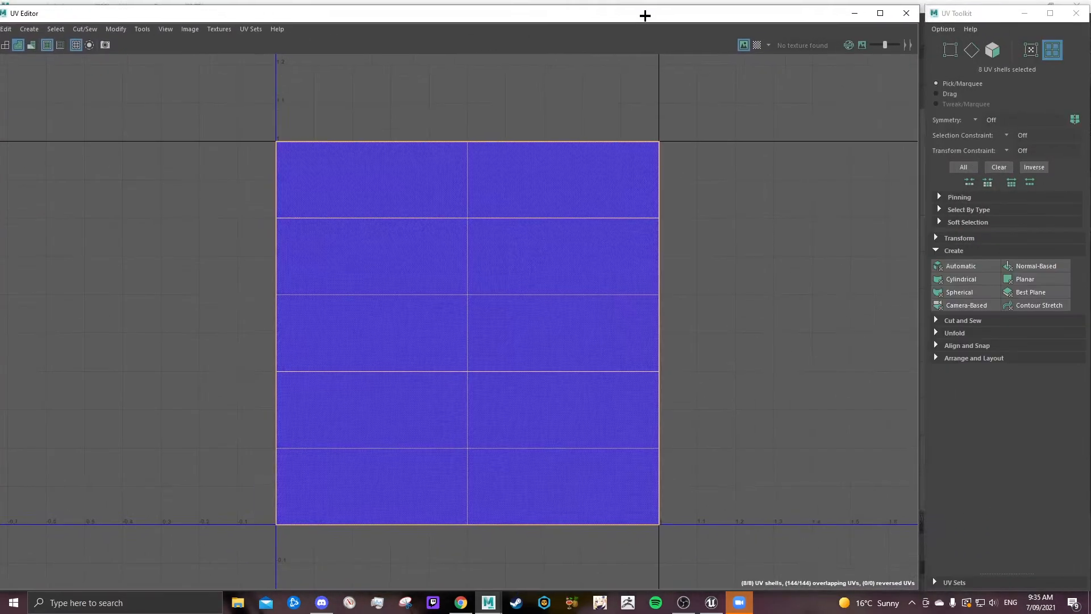
left_click_drag(645, 16, 649, 13)
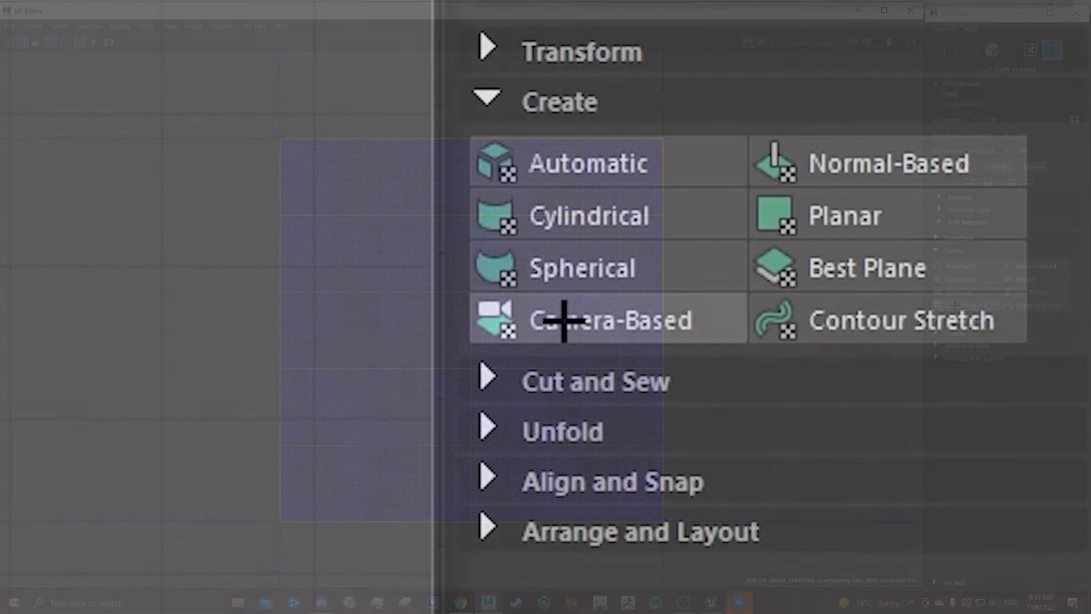
left_click(955, 305)
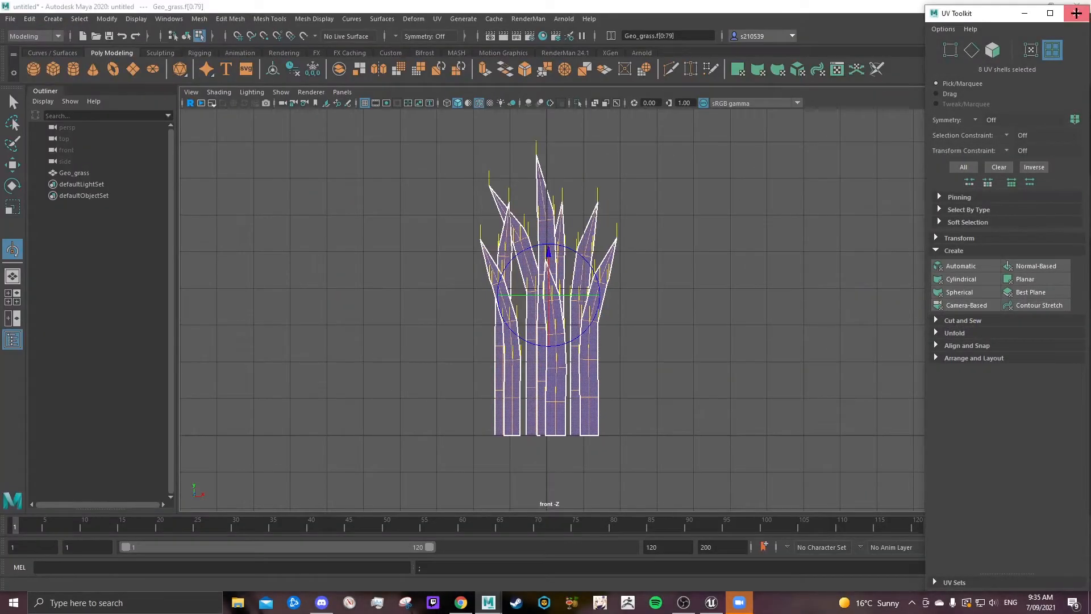
left_click(1076, 13)
left_click(348, 188)
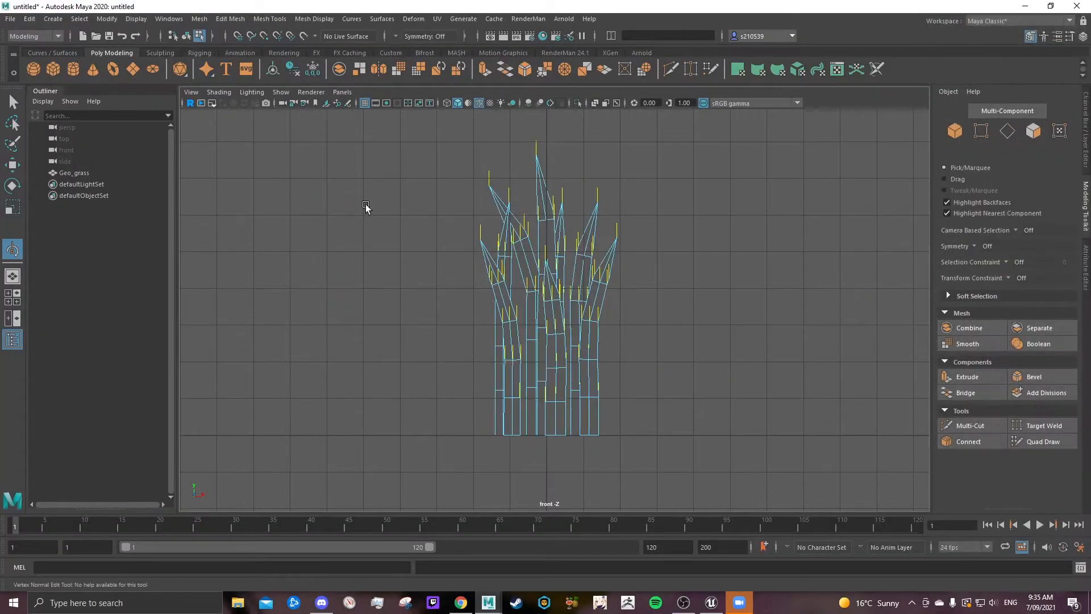
- Switch to Unreal Engine and import the GrassTutorial mesh into the project's Content folder
key("space")
left_click_drag(384, 194, 386, 165)
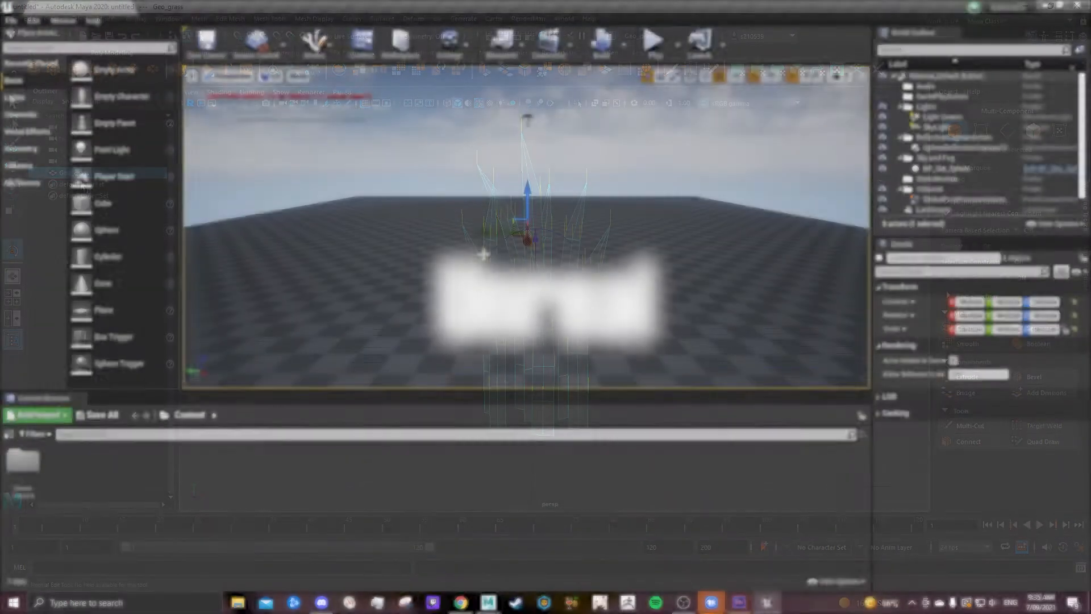
right_click(341, 491)
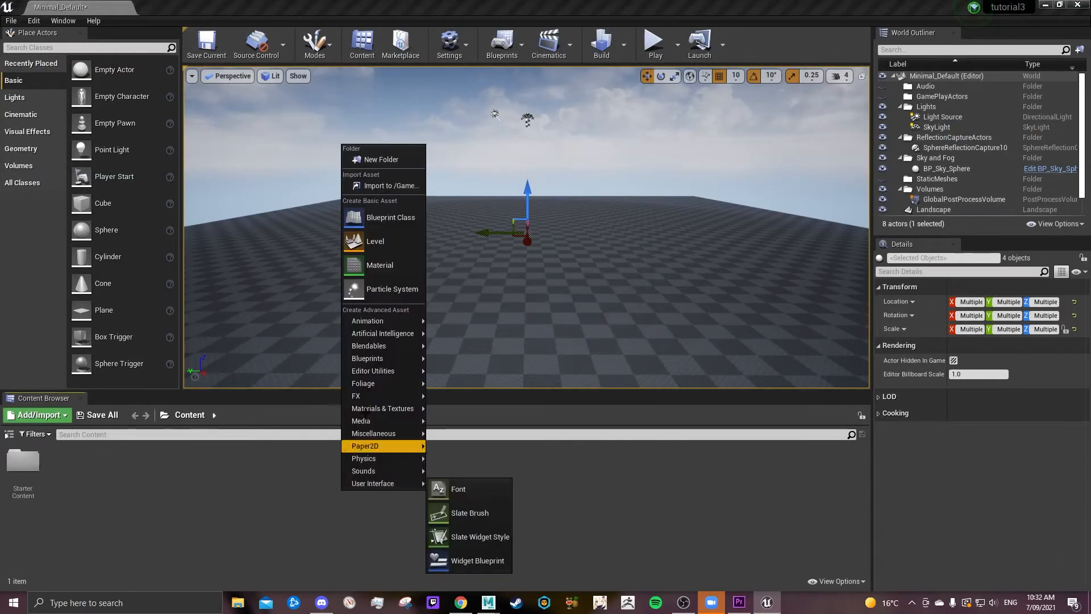
left_click(382, 190)
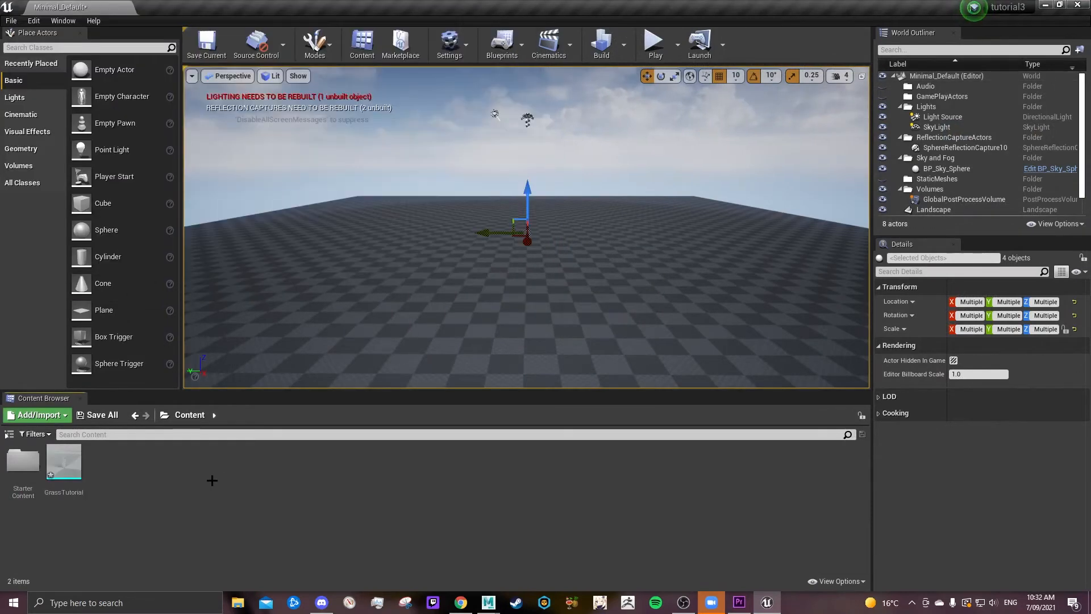
- Create a new material called Grass in the Content folder and make a material instance from it
right_click(225, 480)
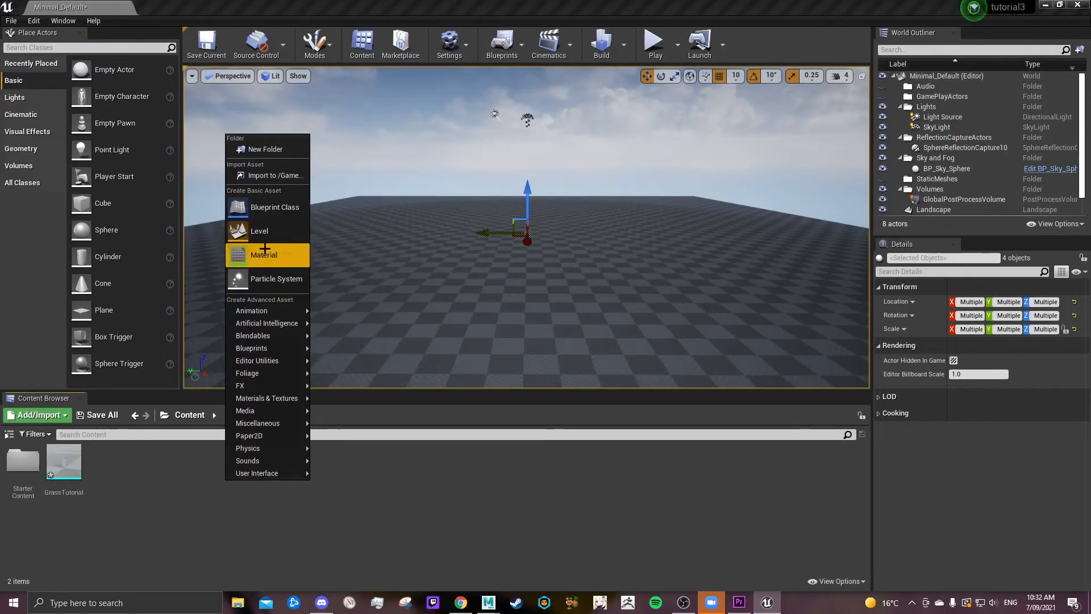
left_click(269, 254)
type("Grass")
key("Return")
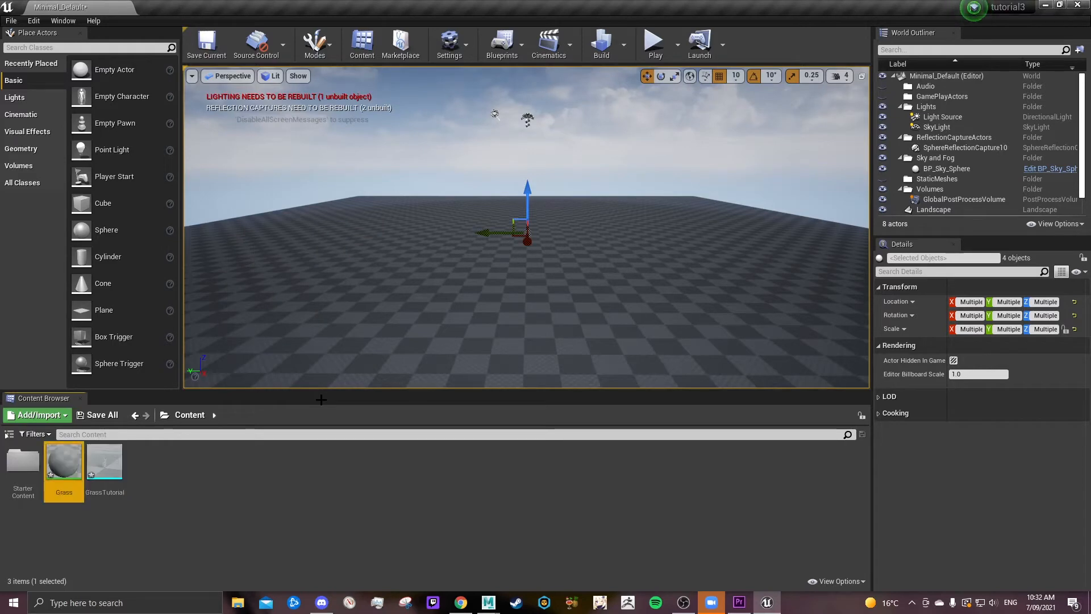
right_click(50, 465)
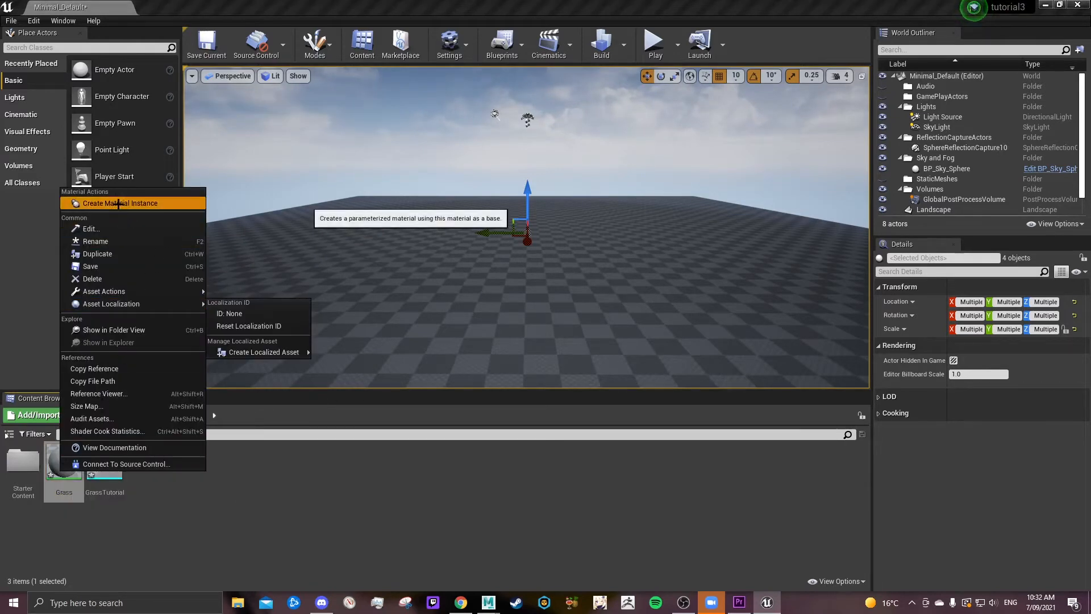
left_click(119, 204)
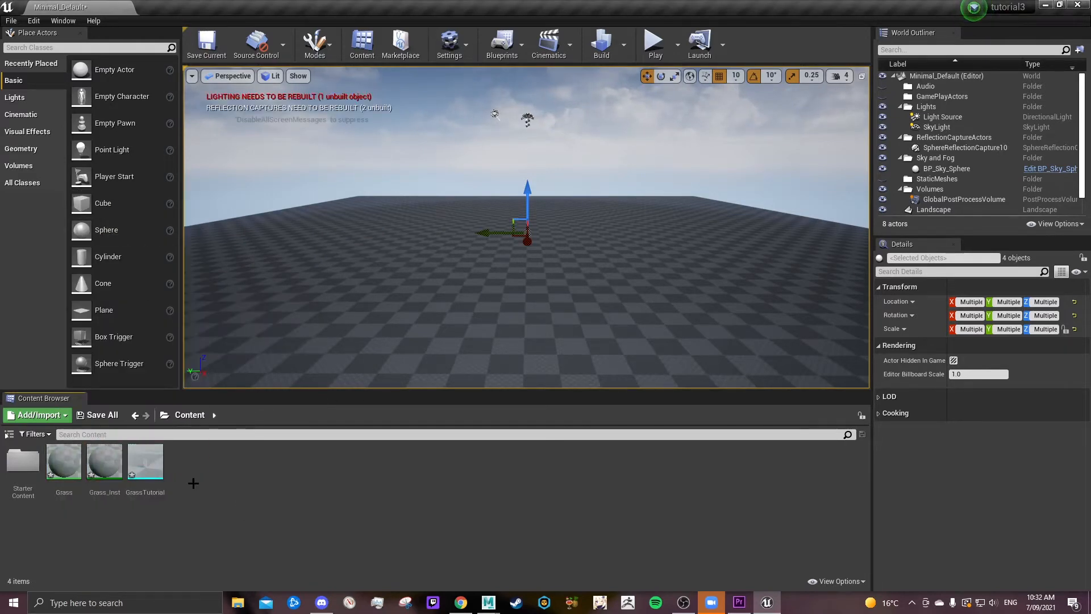
- Assign Grass_Inst to the Element 0 material slot of the GrassTutorial mesh and expand the LOD 0 sections
double_click(145, 463)
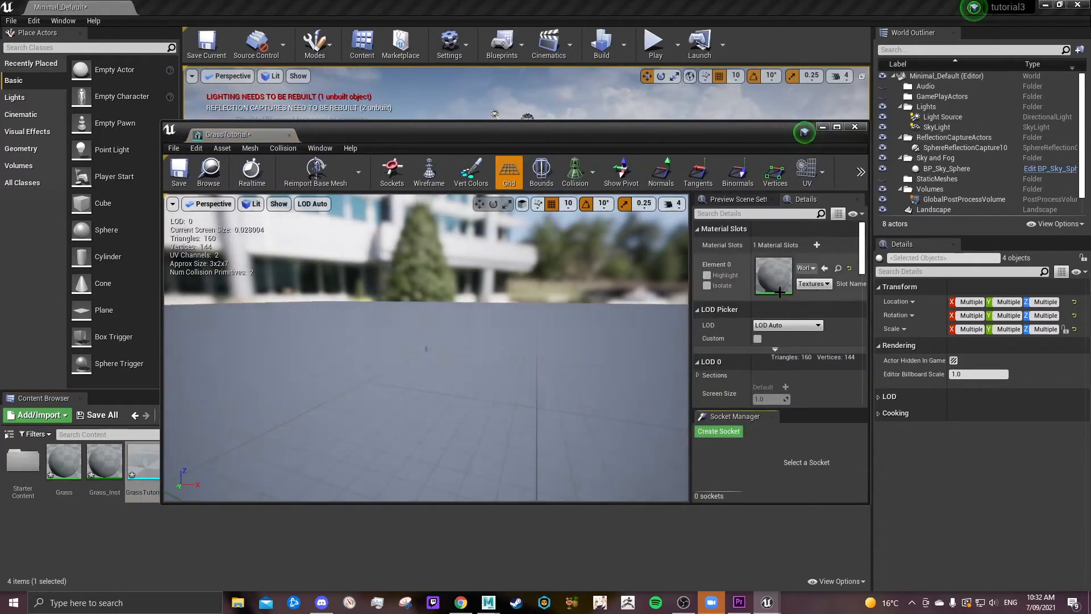
left_click(838, 126)
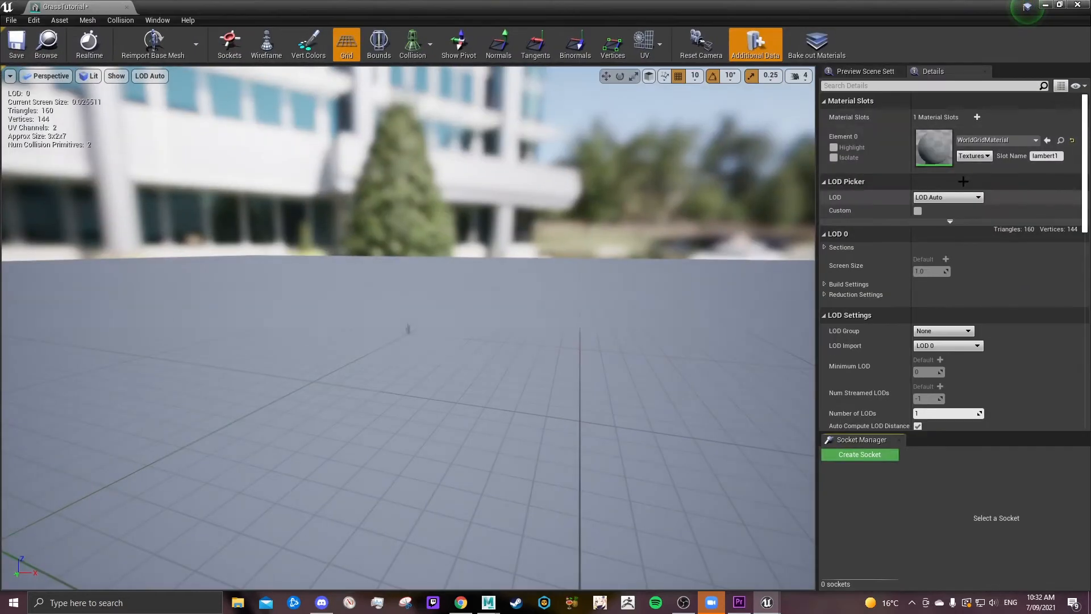
left_click(994, 140)
left_click(969, 297)
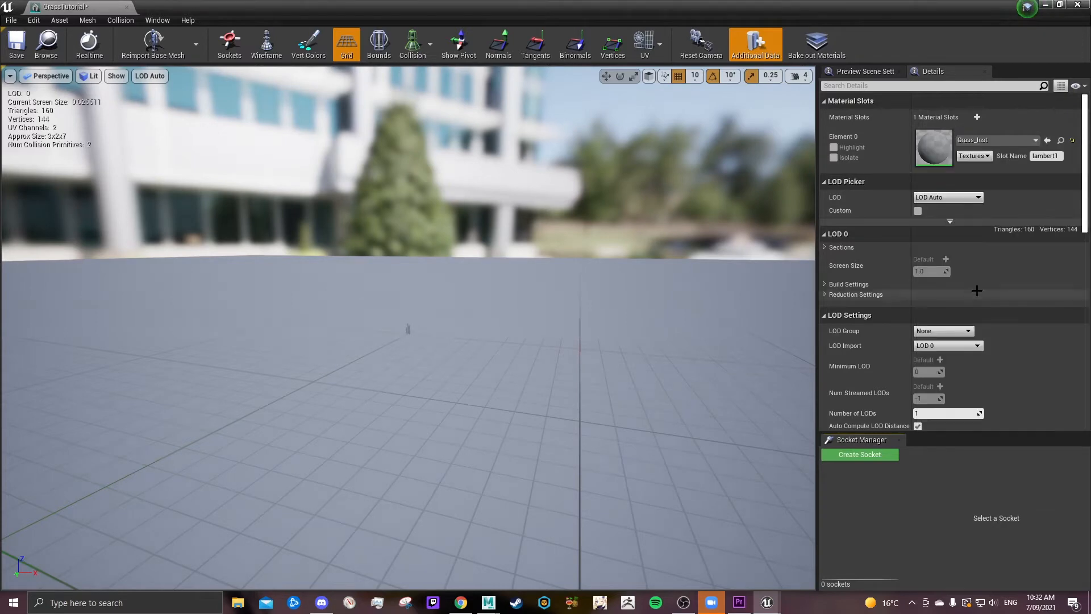
left_click(825, 247)
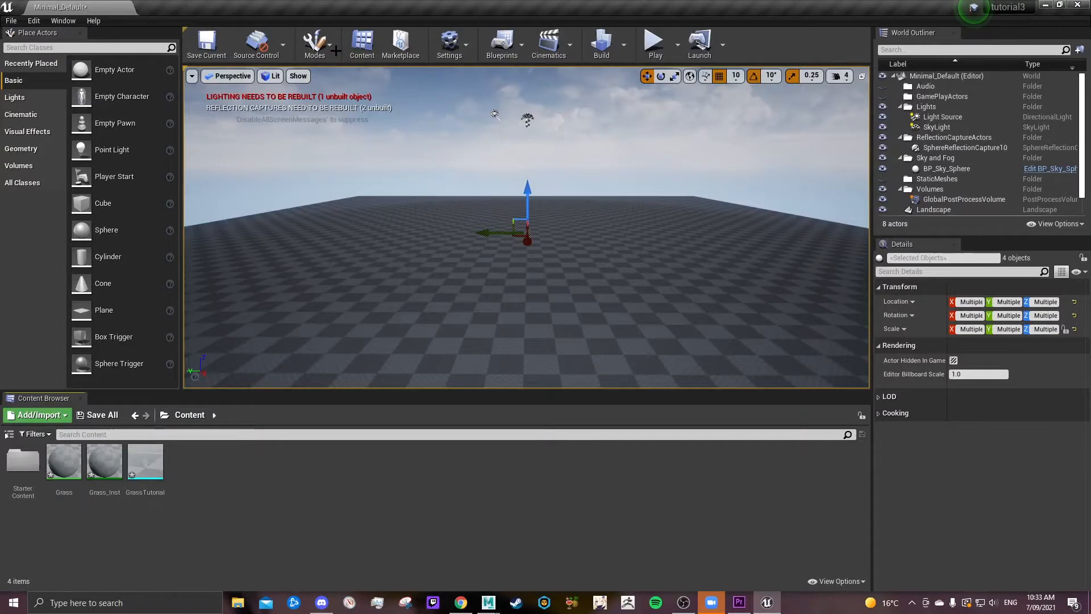
- Enter Foliage mode, add the GrassTutorial mesh as a foliage type and look over its painting settings
left_click(314, 43)
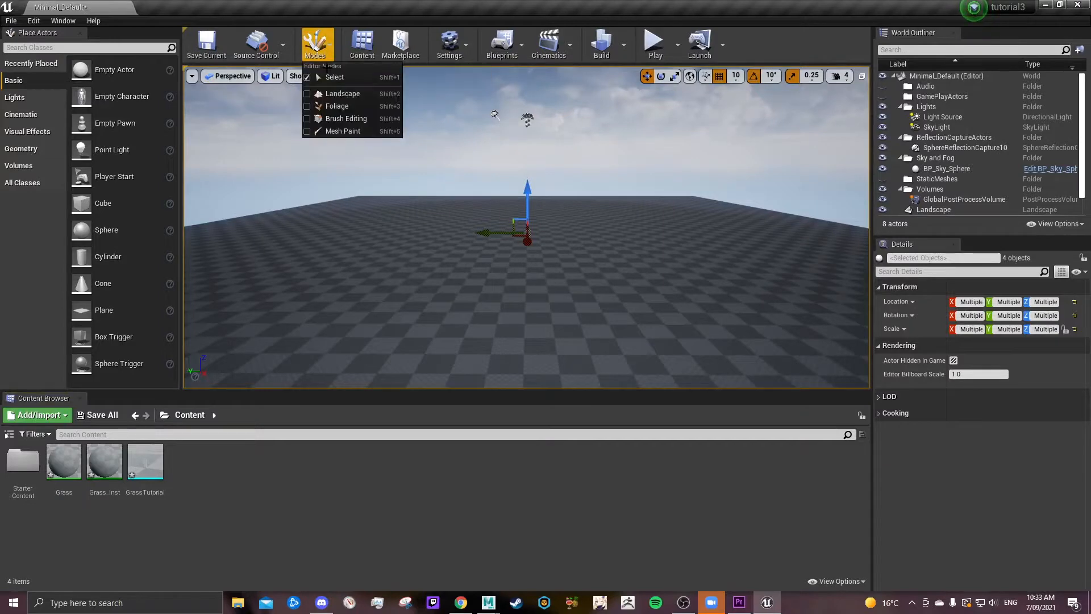
left_click(340, 105)
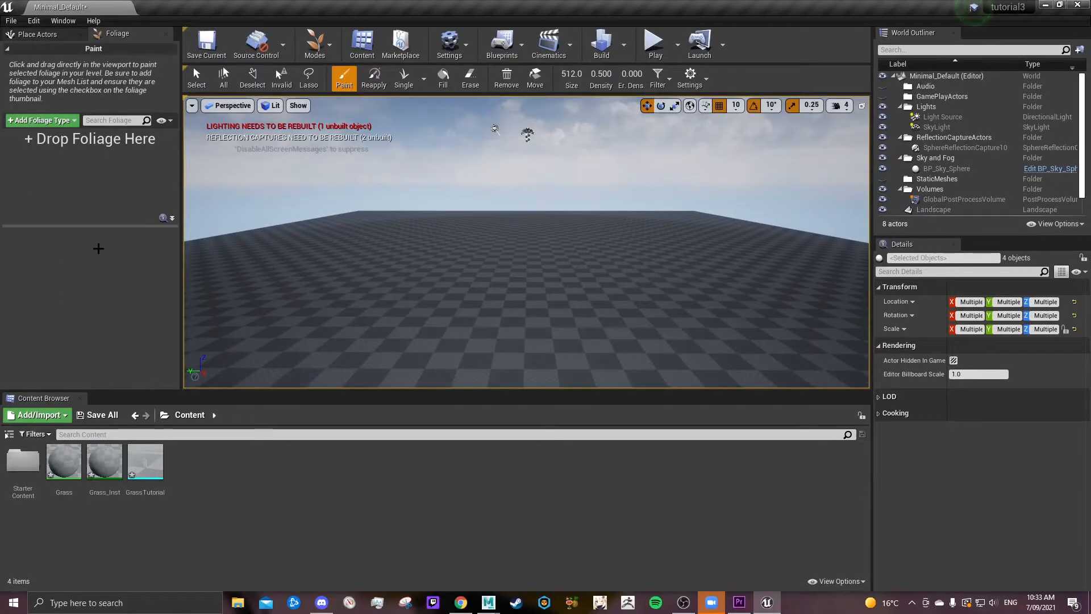
left_click_drag(148, 468, 89, 176)
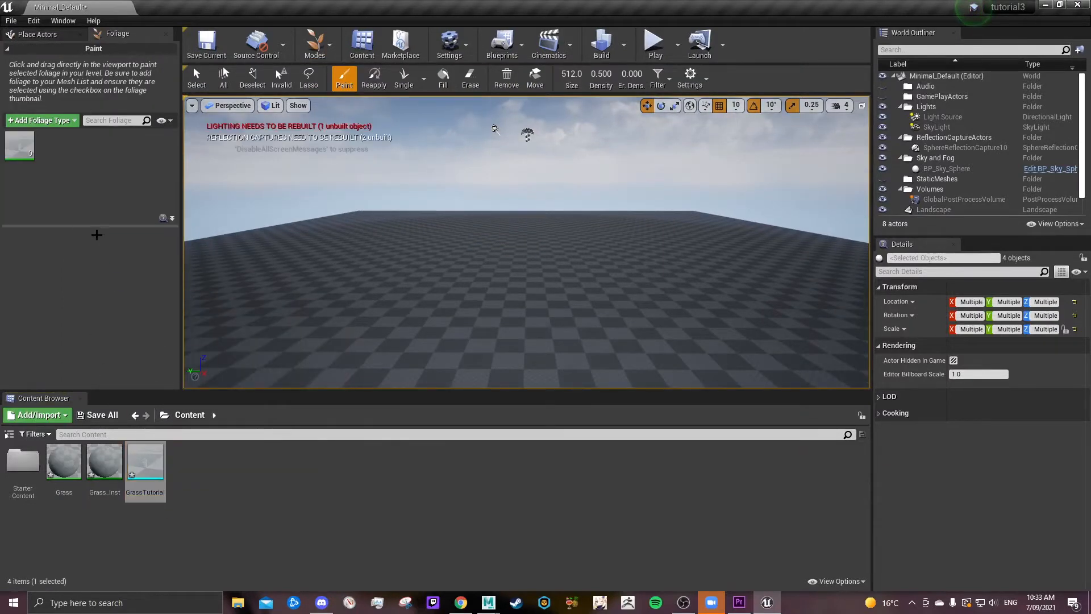
left_click(22, 150)
scroll(85, 295, "down", 3)
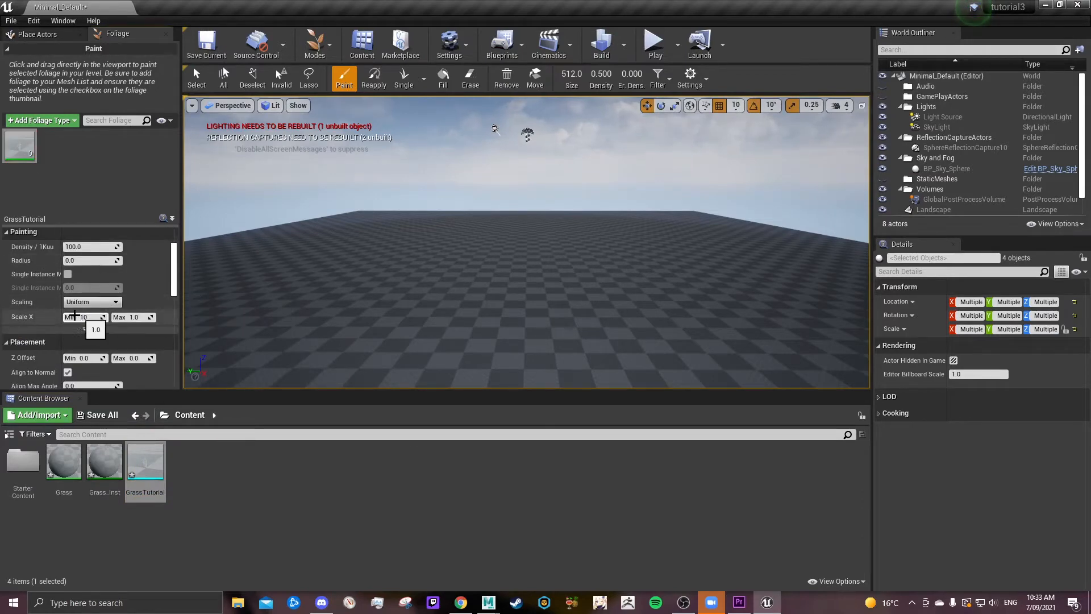
scroll(129, 328, "up", 3)
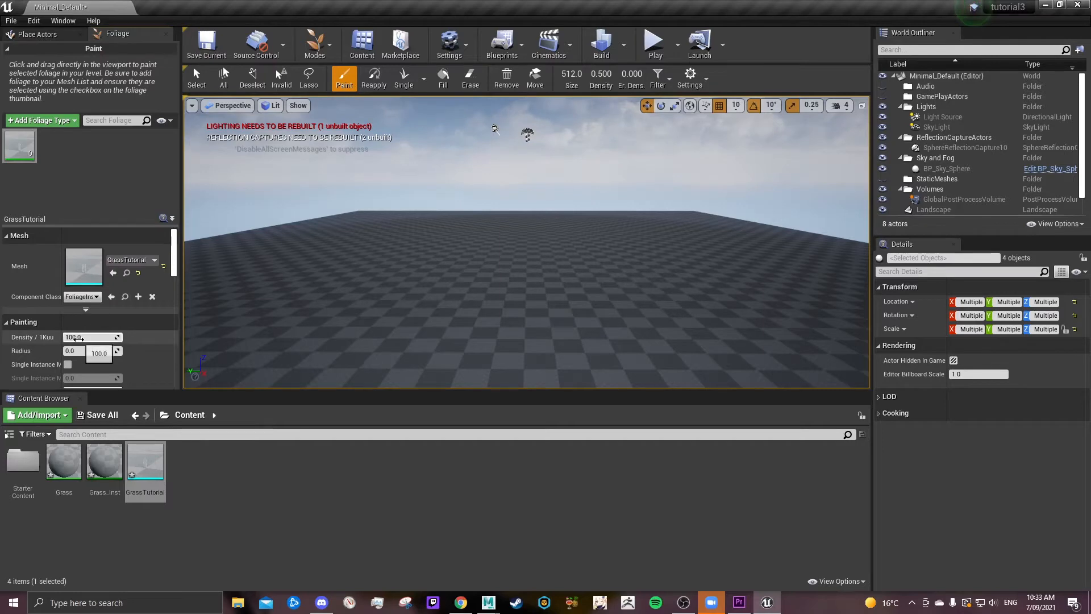
- Set the GrassTutorial foliage density to about 4290 and paint grass densely across the landscape, leaving Foliage mode when finished
left_click_drag(449, 307, 613, 290)
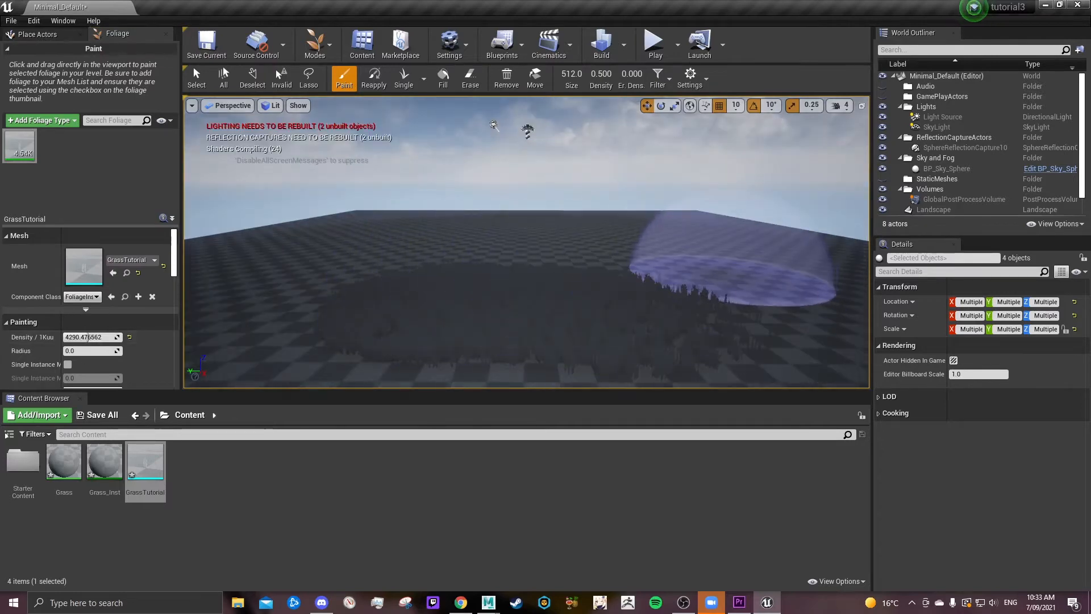
mouse_move(737, 261)
right_mouse_down()
mouse_move(737, 290)
mouse_move(741, 263)
right_mouse_up()
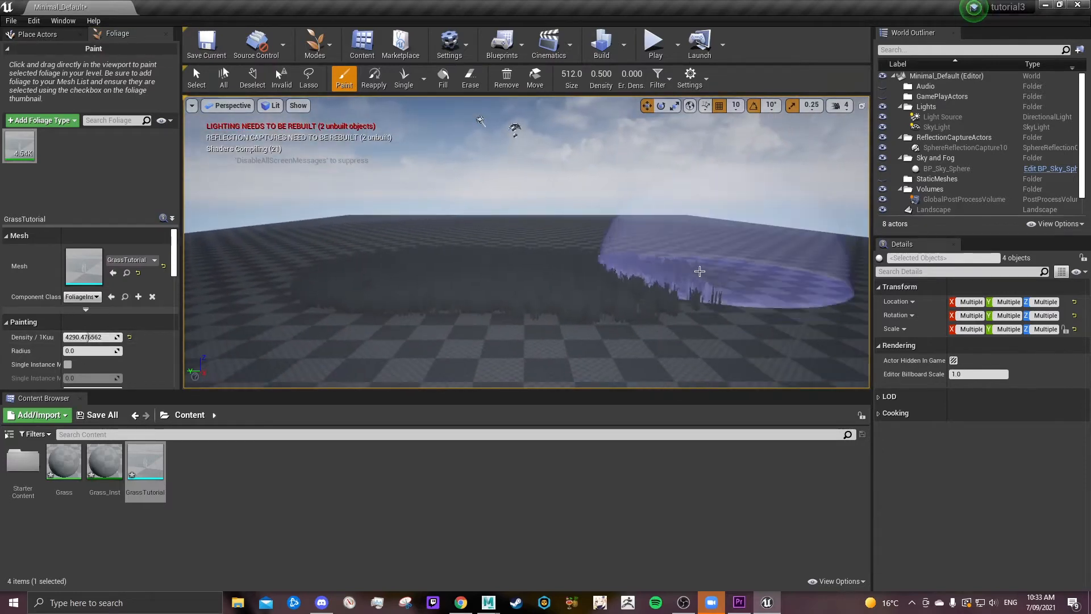
key("ctrl+z")
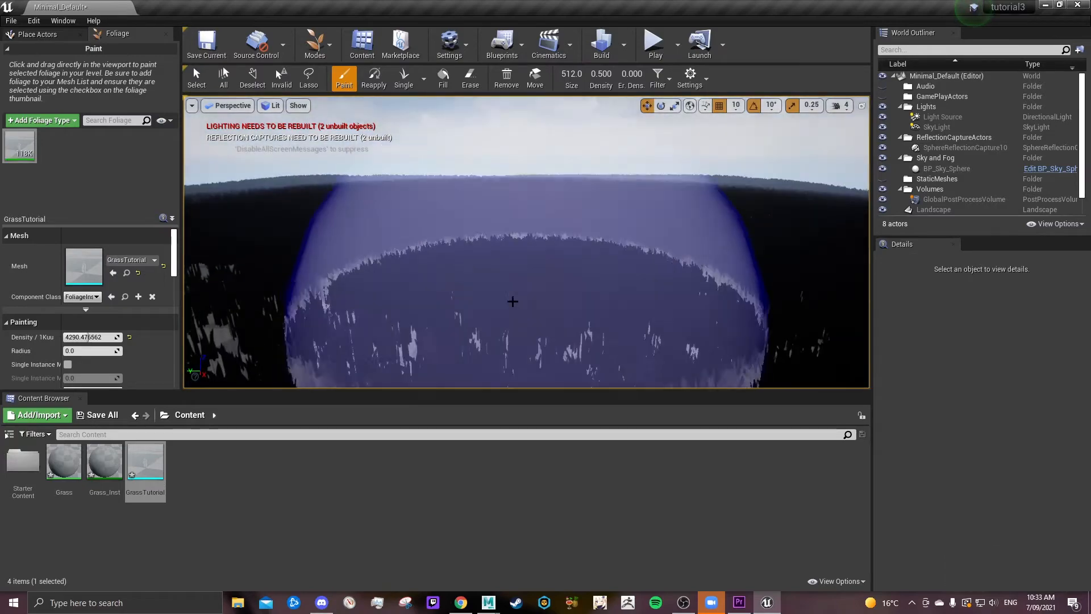
left_click(319, 46)
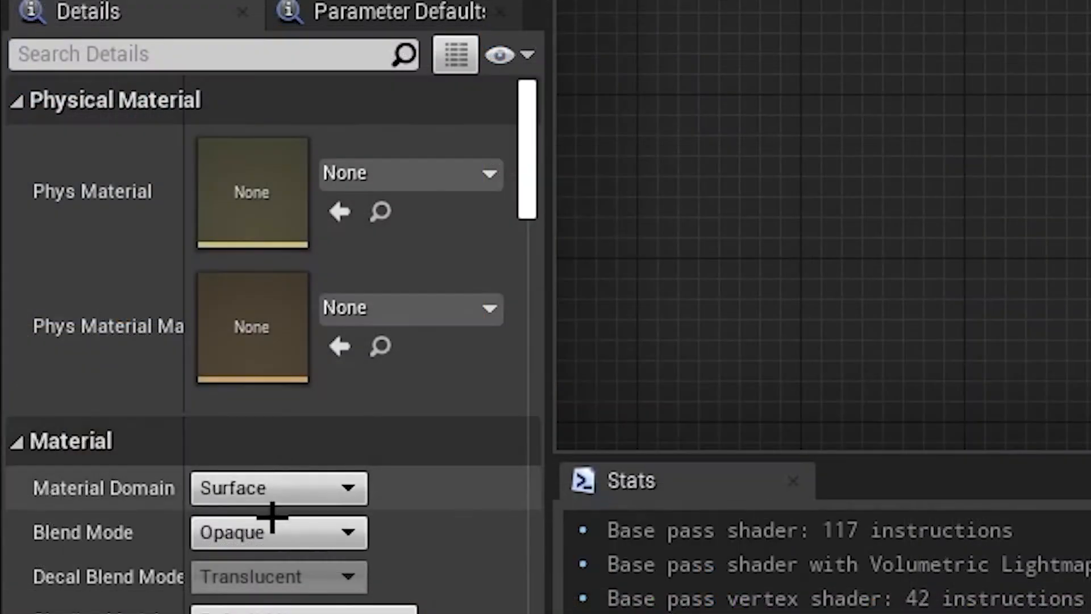
- Set the Grass material's blend mode to Masked and its shading model to Two Sided Foliage
left_click(91, 508)
left_click(227, 583)
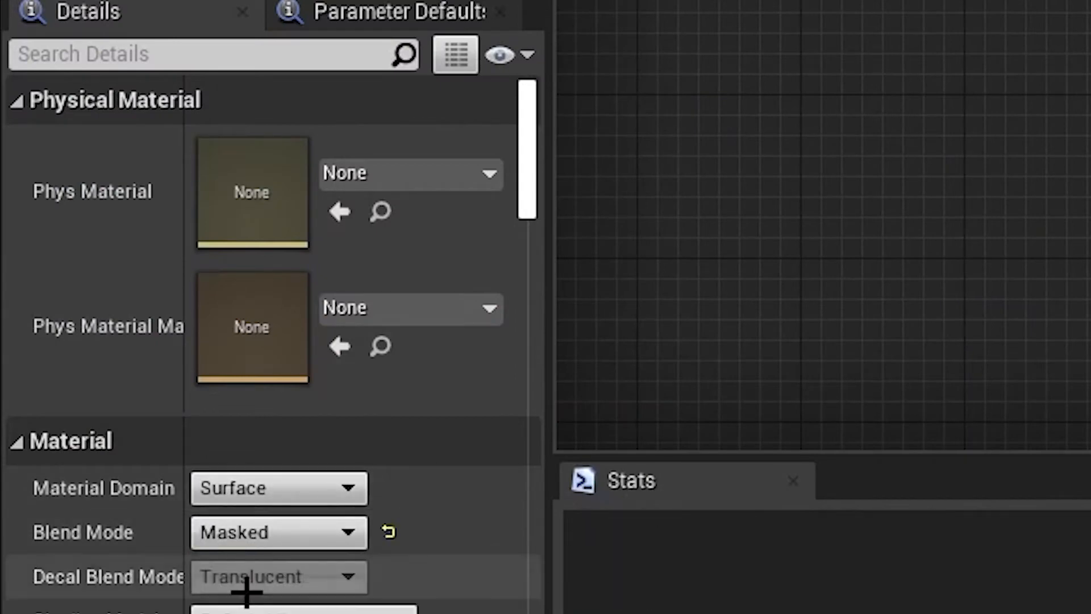
scroll(251, 584, "down", 1)
left_click(235, 568)
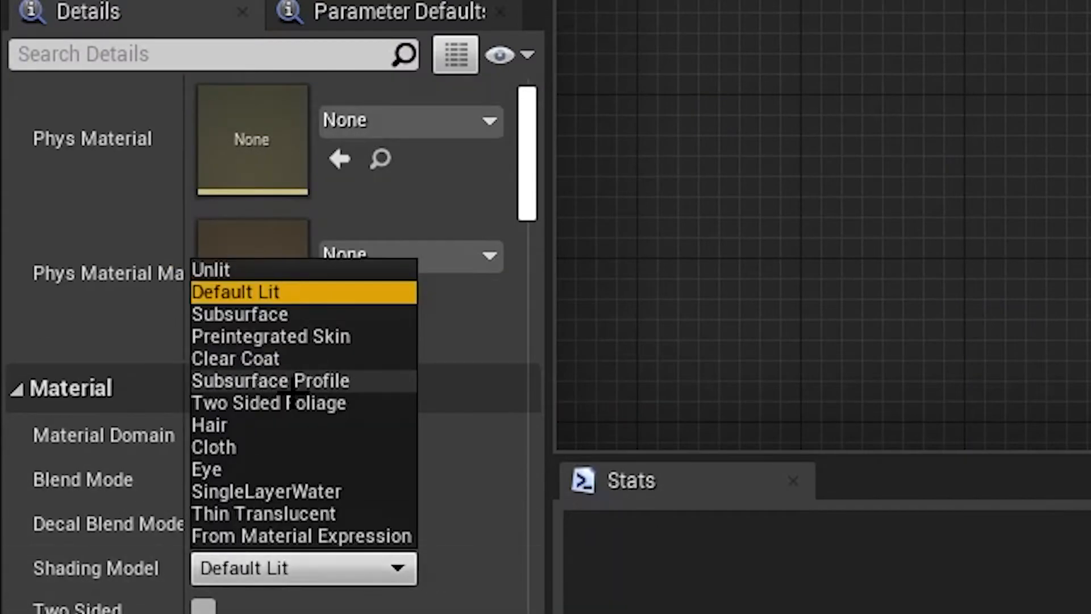
left_click(292, 401)
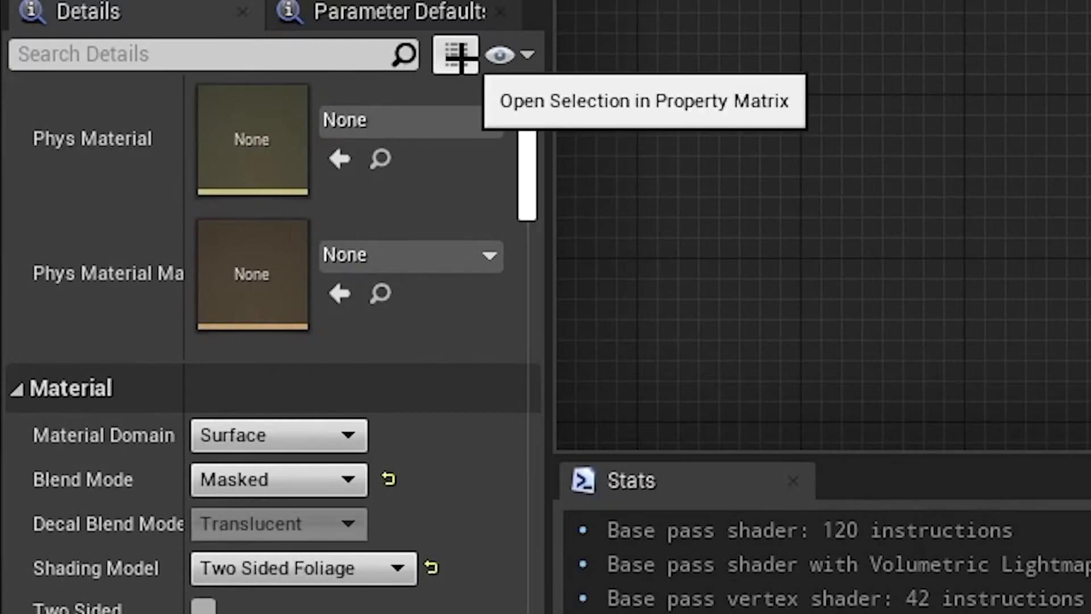
- Search the Grass material's property matrix for "tange" and turn off Tangent Space Normal
left_click(454, 54)
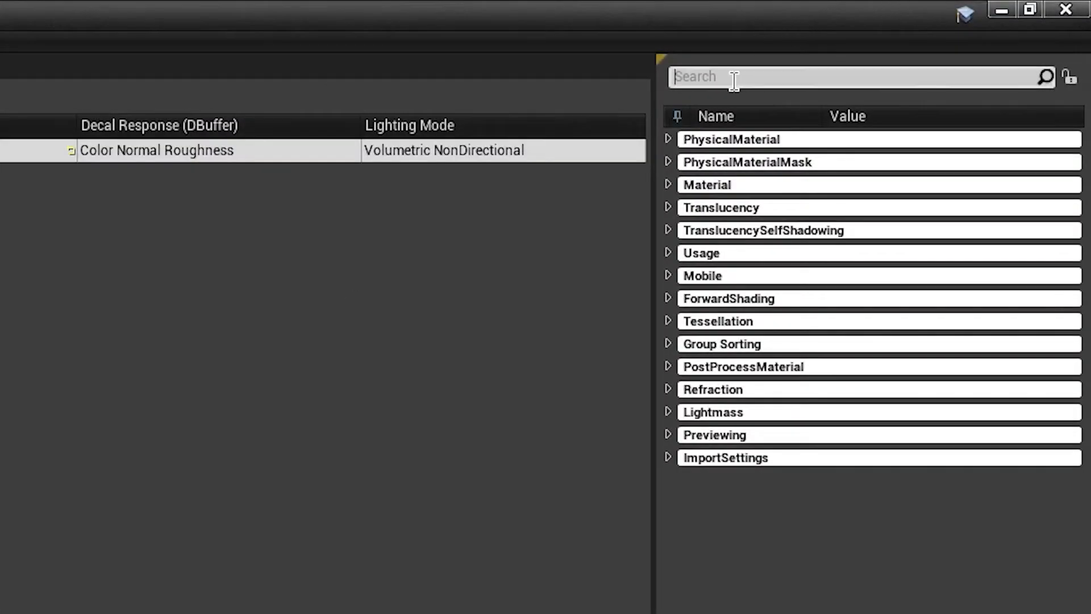
left_click(734, 77)
type("tange")
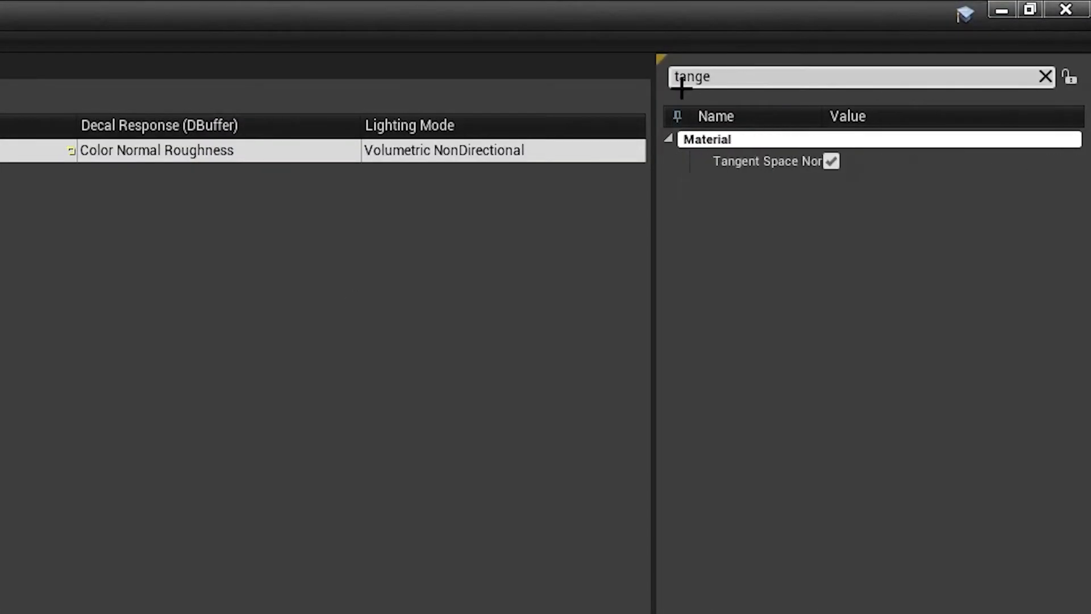
left_click(831, 161)
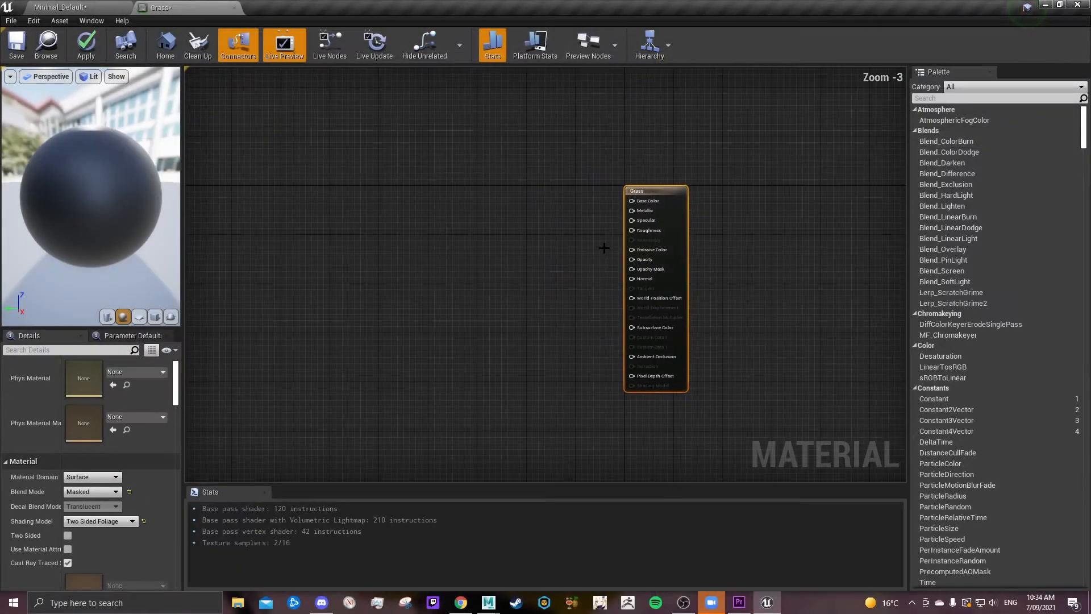
- Add a Constant3Vector node to the Grass material graph and connect it to Base Color
right_click(424, 229)
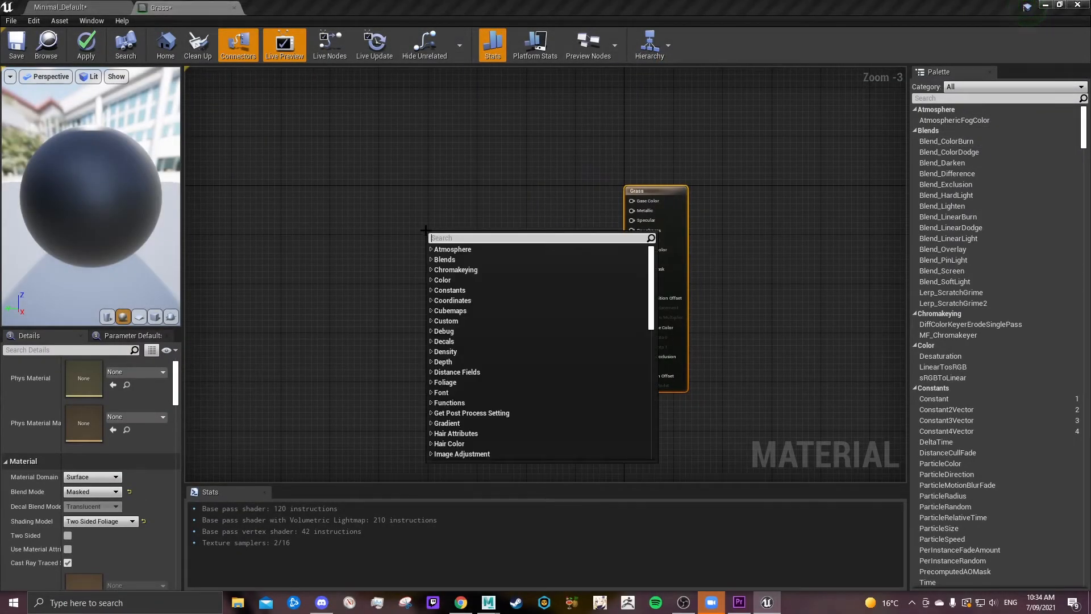
type("cons")
key("Down")
key("Down")
key("Return")
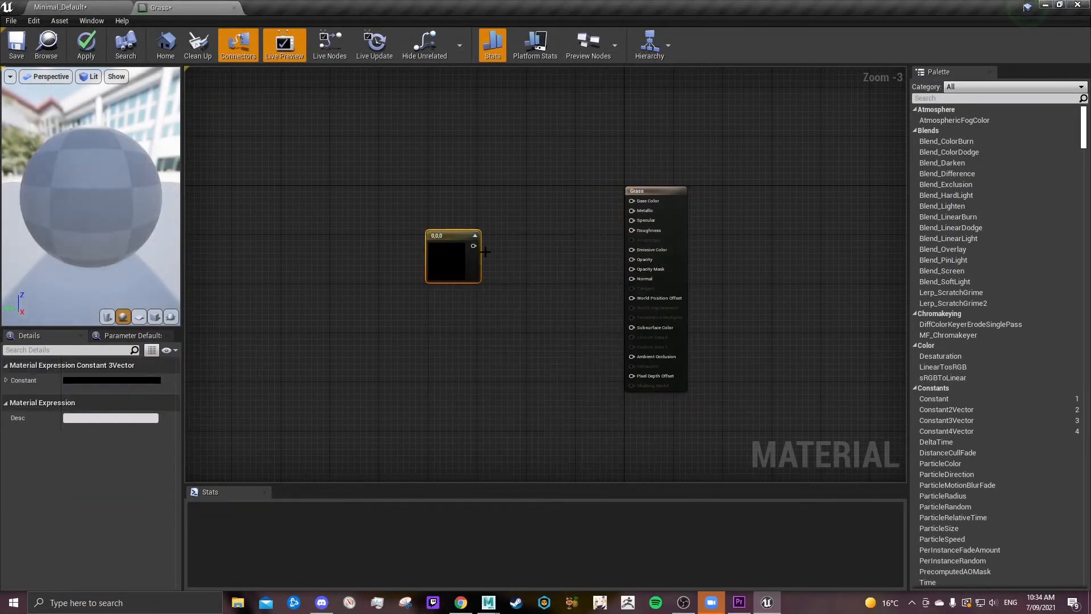
left_click_drag(473, 249, 506, 182)
- Add a Constant node with value 0 and connect it to the Grass material's Specular input
right_click(525, 258)
type("con")
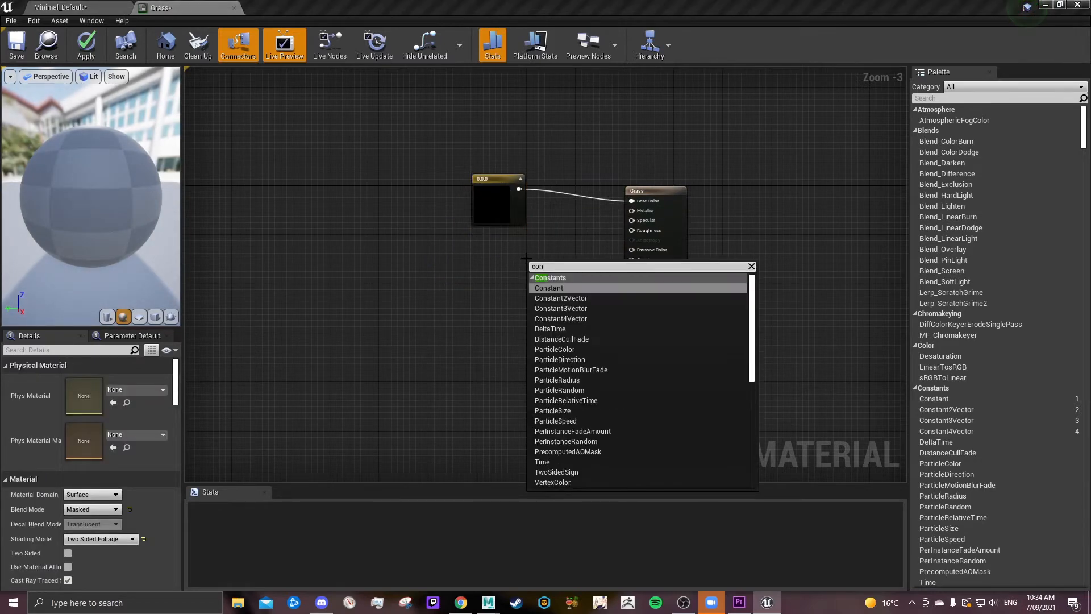
key("Return")
scroll(549, 232, "up", 3)
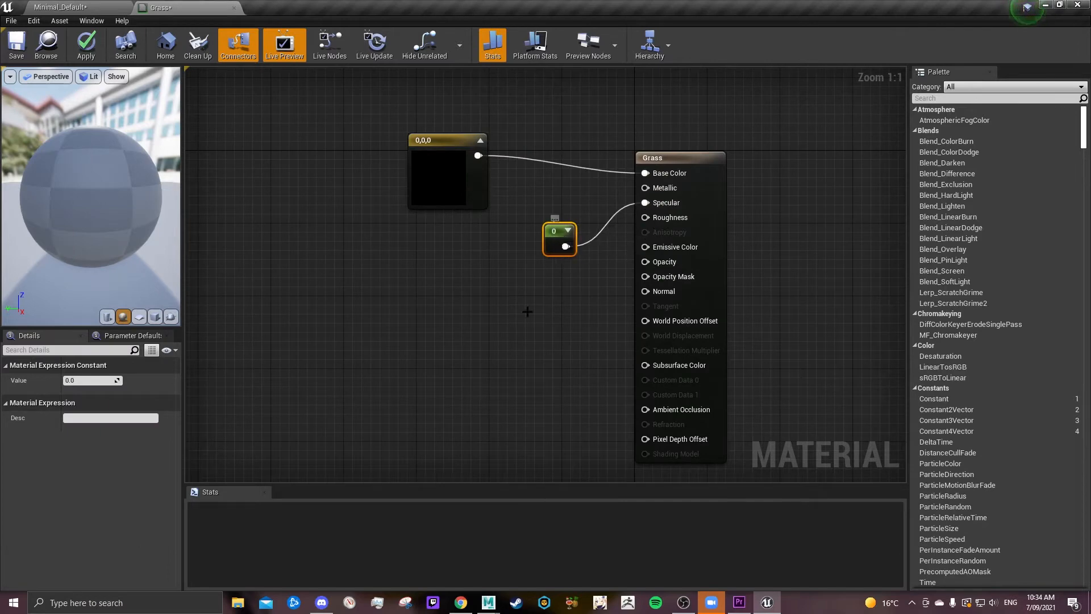
- Duplicate the Constant node, set the copy to 1, connect it to Roughness and collapse its preview
key("ctrl+v")
left_click_drag(559, 322, 568, 286)
left_click_drag(636, 226, 646, 218)
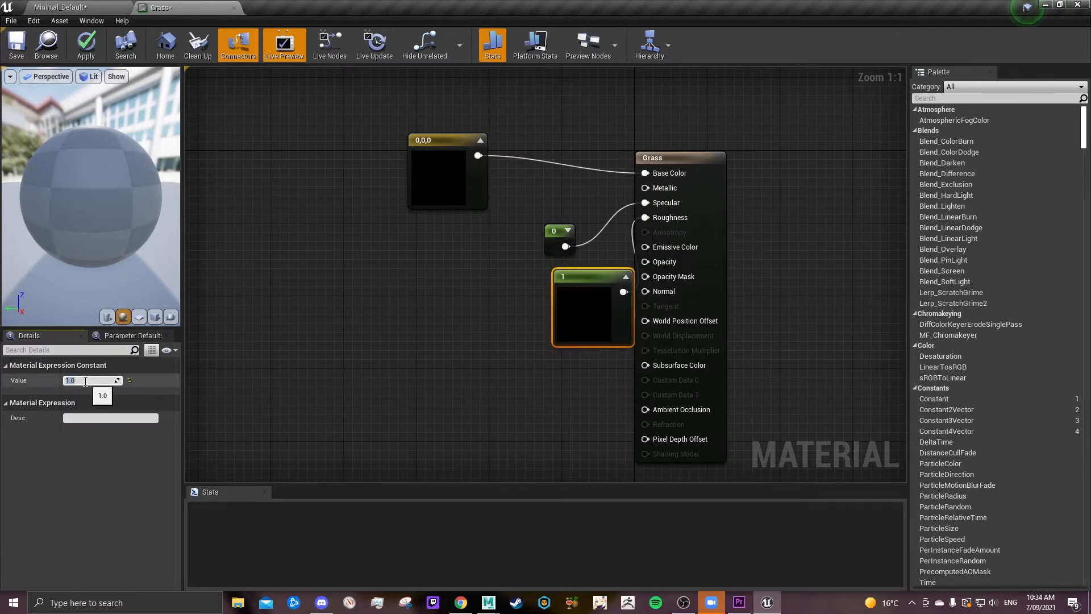
left_click(626, 276)
left_click(433, 297)
scroll(434, 298, "down", 3)
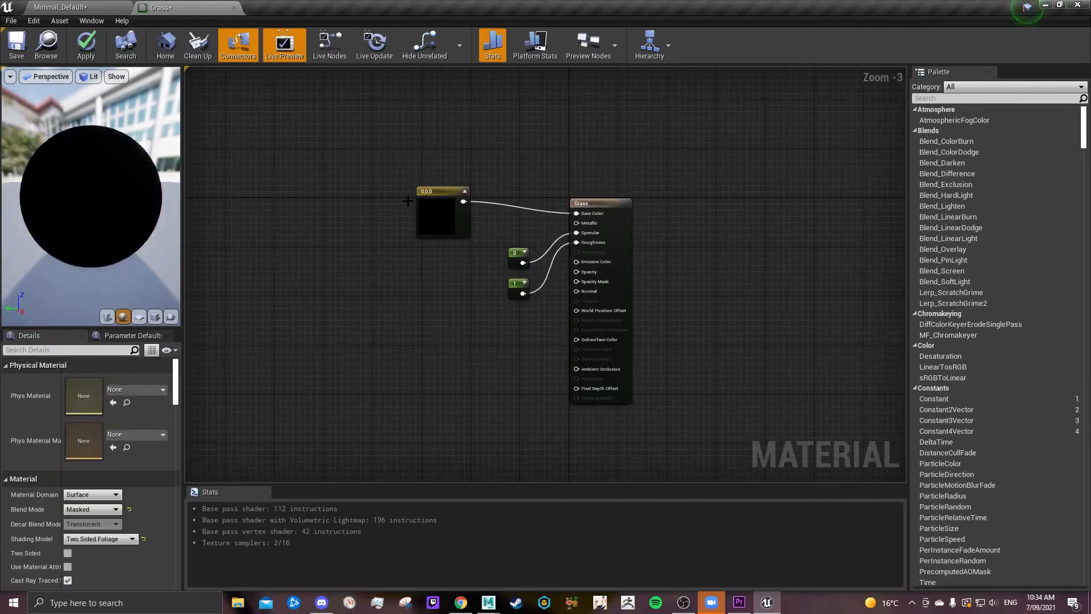
- Set the Base Color vector of the Grass material to a saturated green and inspect the painted grass in the level
double_click(436, 216)
left_click(476, 345)
left_click_drag(599, 327, 599, 302)
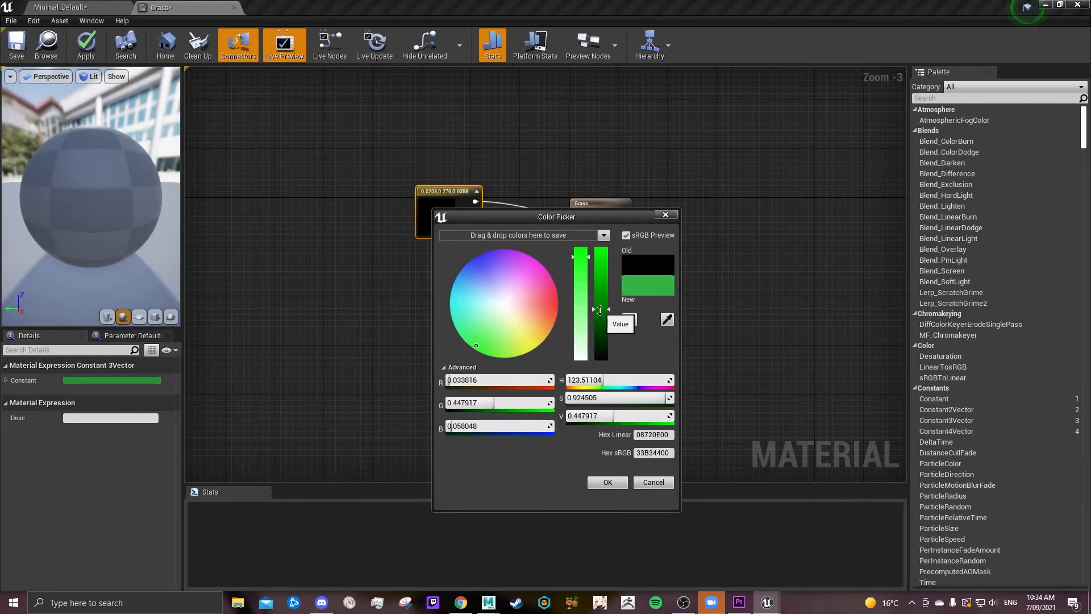
left_click(607, 483)
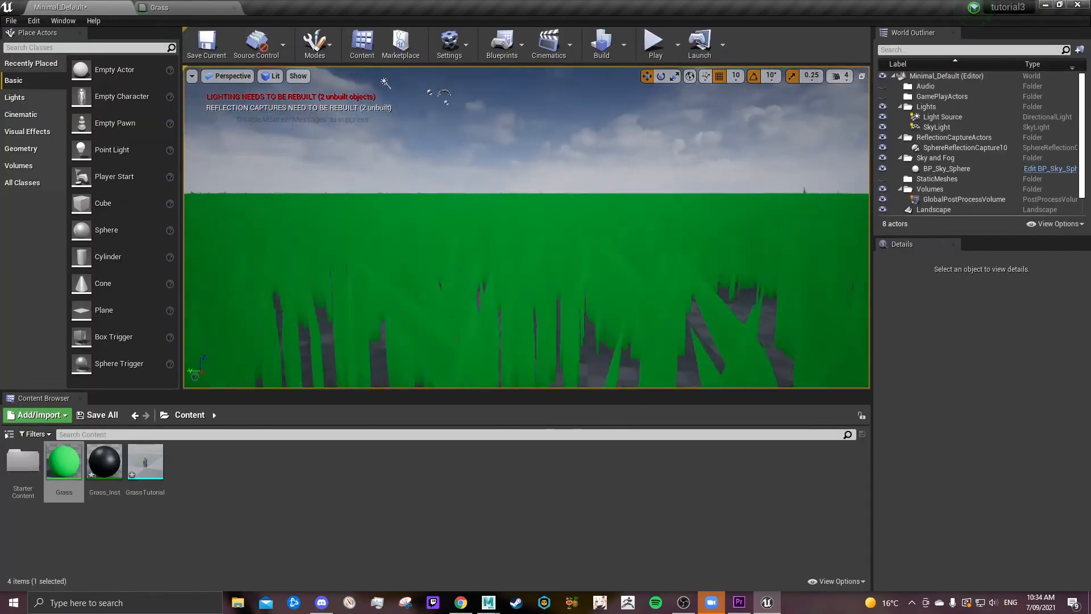
right_click_drag(526, 228, 506, 262)
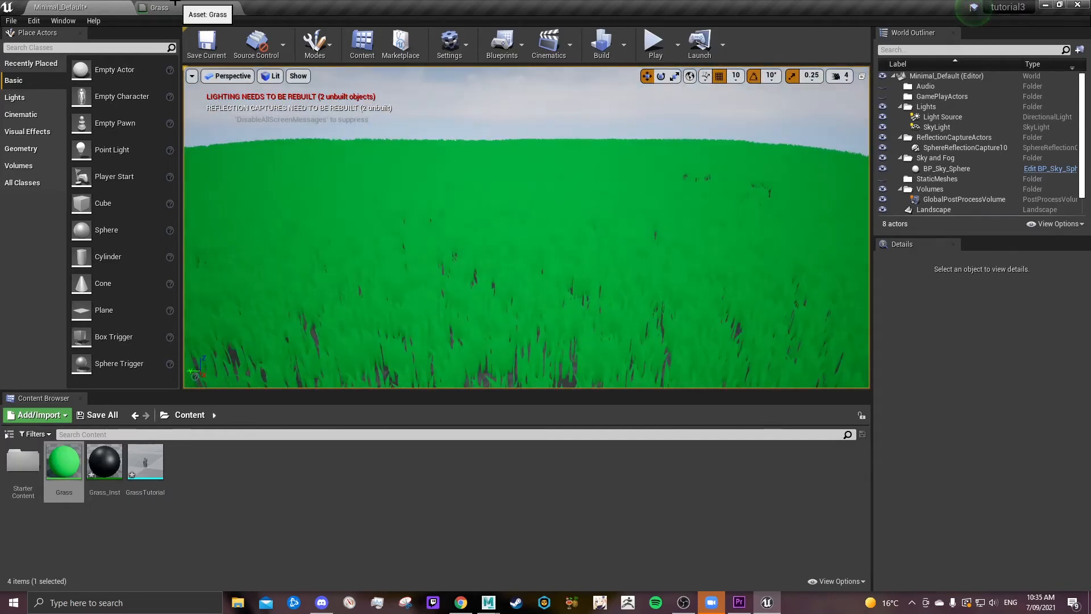
- Return to the Grass material graph and move the green Constant3Vector node further away from the material's input node
left_click(165, 6)
scroll(362, 231, "down", 2)
scroll(364, 241, "up", 2)
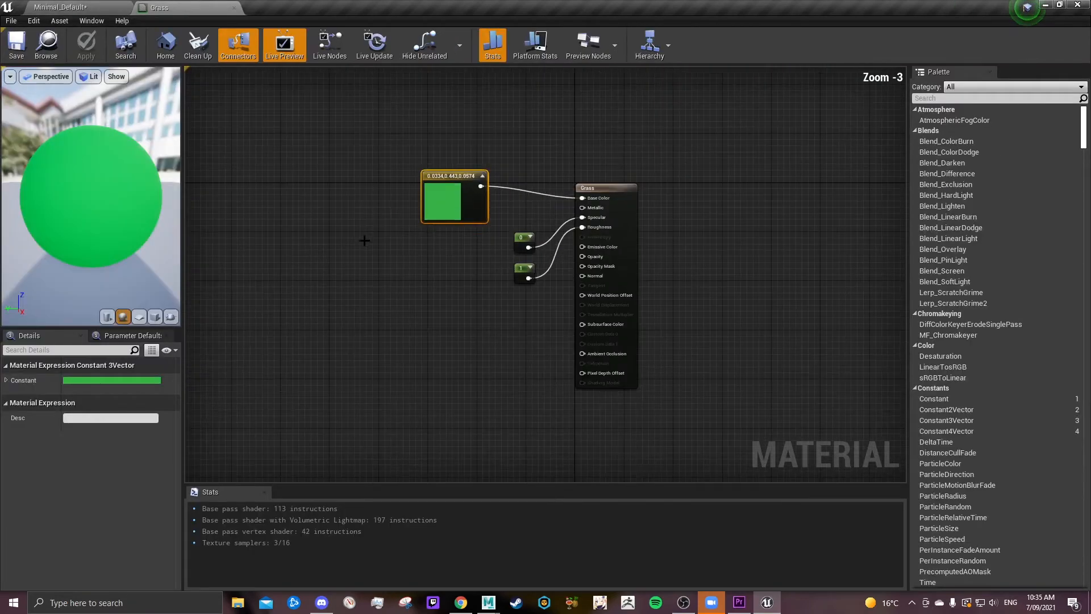
left_click_drag(450, 177, 322, 133)
scroll(320, 170, "down", 4)
right_click_drag(305, 205, 365, 242)
scroll(366, 240, "up", 3)
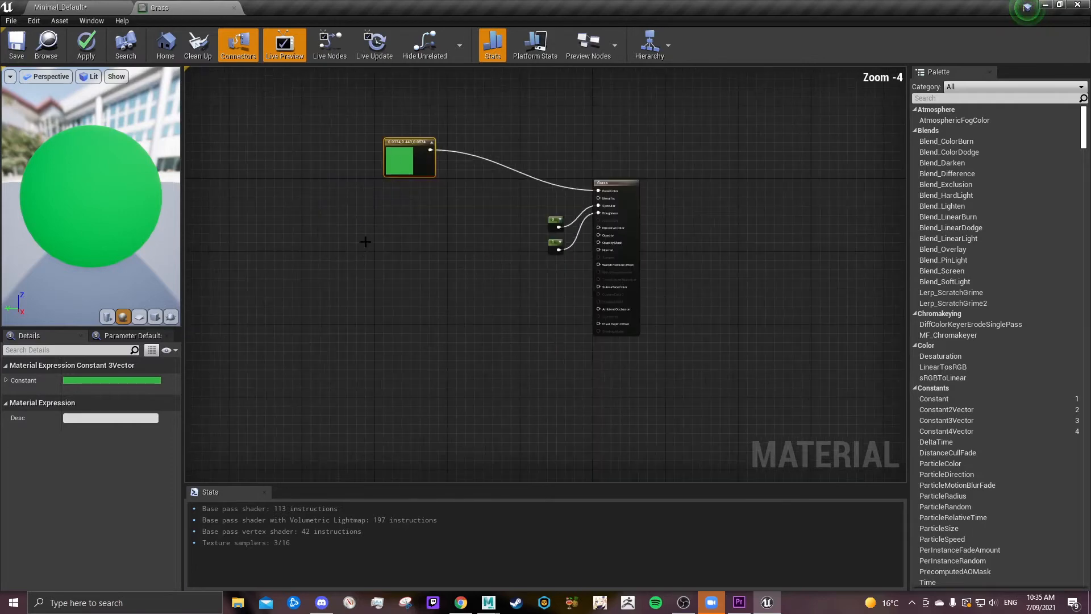
right_click_drag(412, 211, 420, 261)
scroll(421, 260, "up", 3)
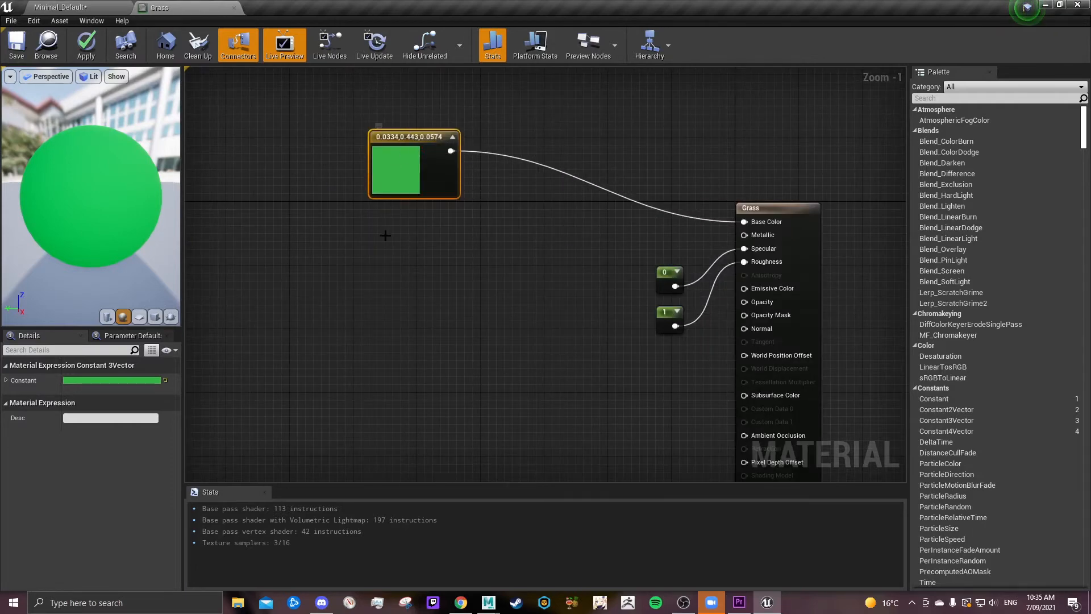
- Duplicate the green Constant3Vector node, place the copy below it and set it to a darker green (0.0504, 0.302, 0.103)
key("ctrl+v")
left_click_drag(414, 245, 384, 225)
double_click(390, 259)
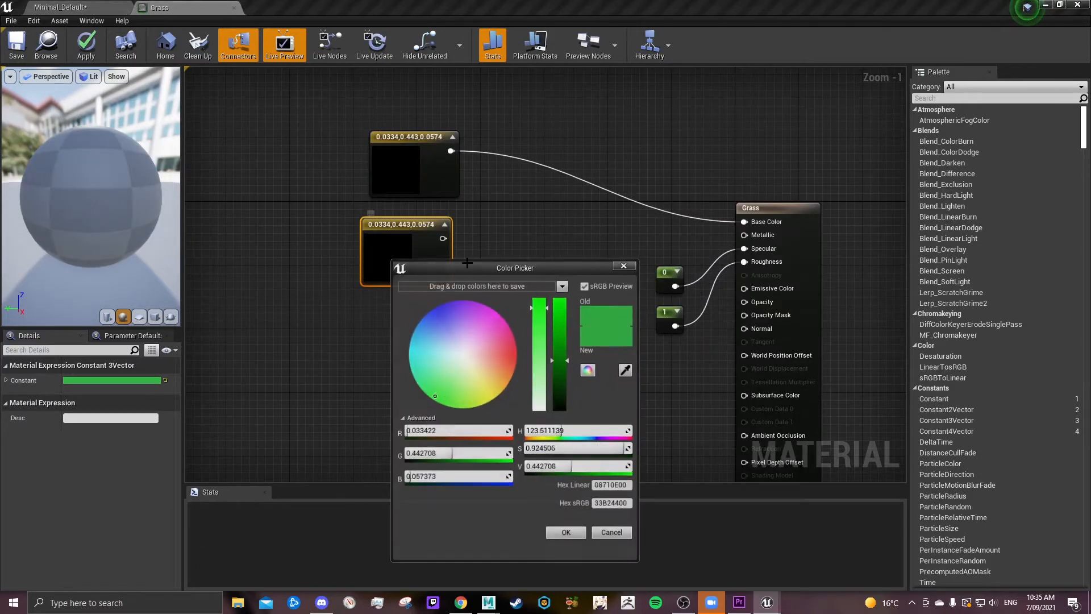
left_click(560, 376)
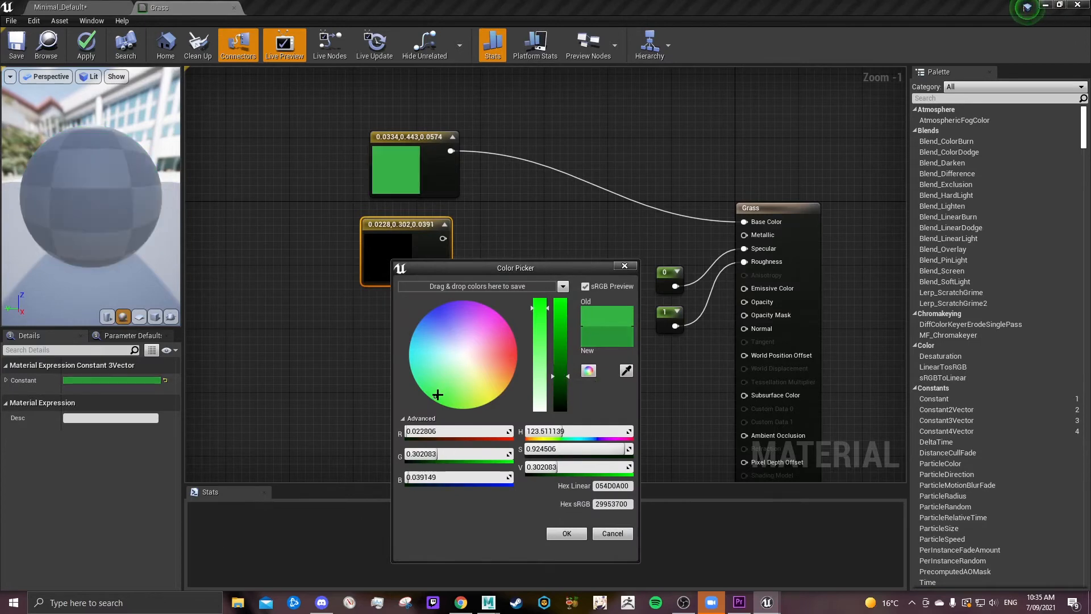
left_click(567, 534)
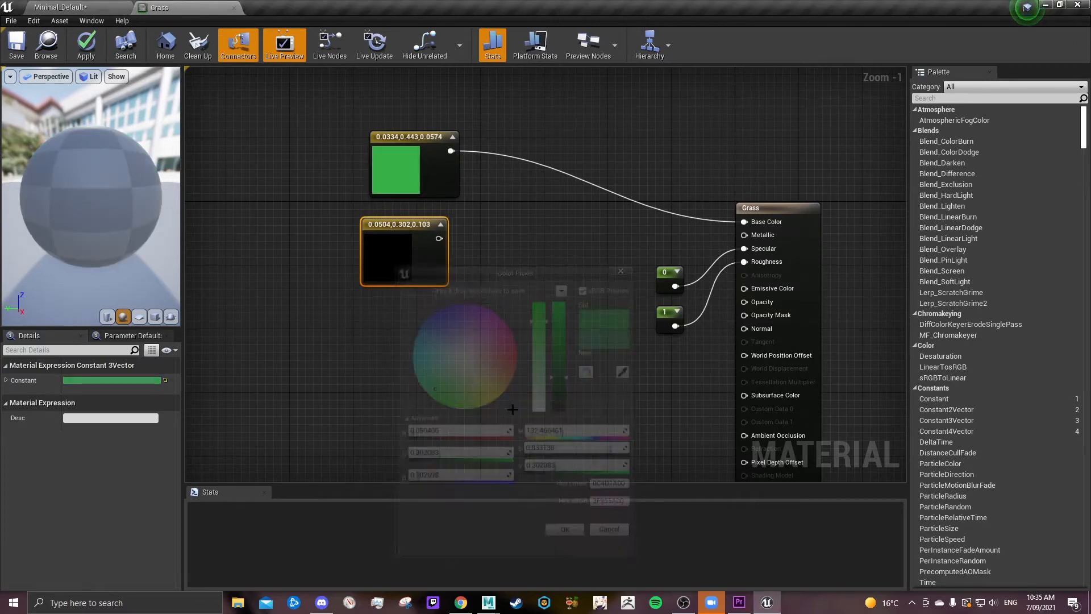
- Convert the original brighter green vector node to a parameter and reposition it in the Grass graph
right_click(411, 137)
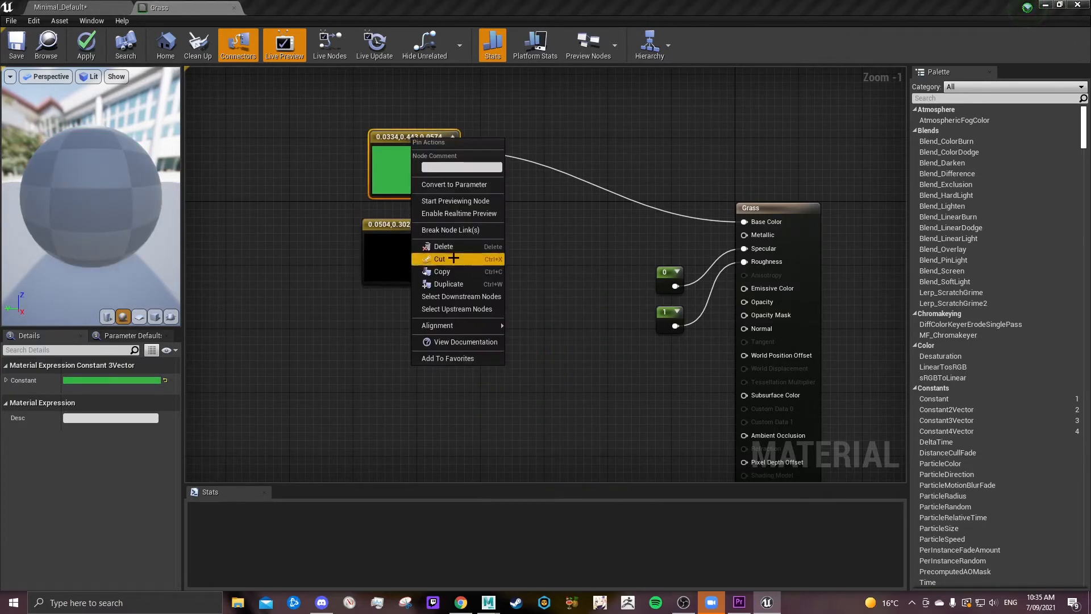
left_click(445, 184)
left_click(345, 150)
left_click_drag(417, 149, 377, 125)
- Add a Lerp node with the green parameter as A and the darker green as B, feeding the Grass material's Base Color
left_click(493, 208)
right_click(496, 210)
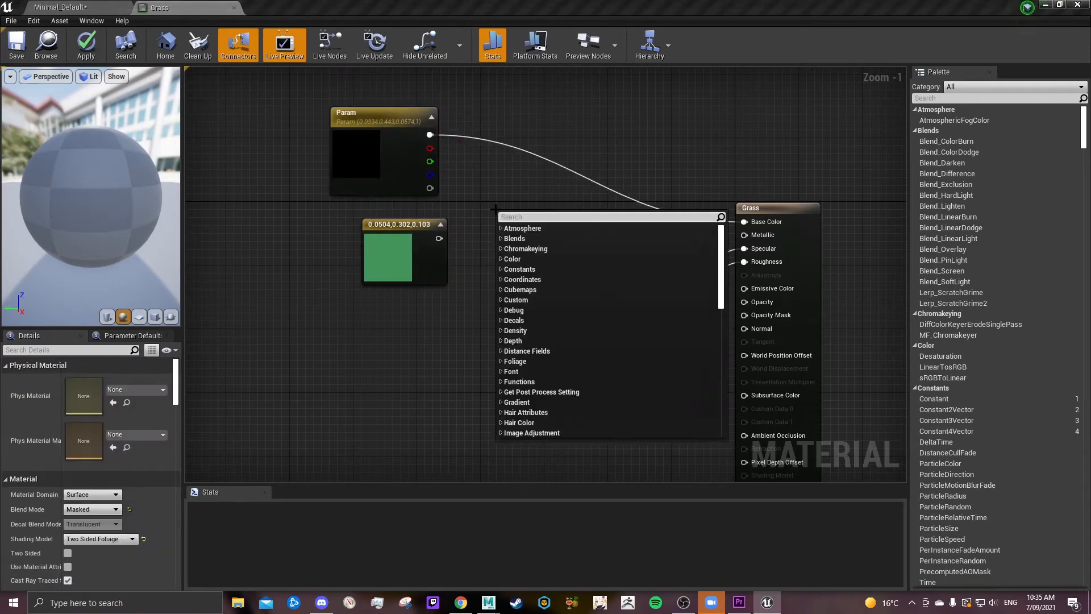
type("lerp")
scroll(540, 416, "down", 1)
left_click(523, 433)
left_click_drag(509, 218, 549, 168)
left_click_drag(430, 135, 544, 182)
left_click_drag(438, 238, 544, 196)
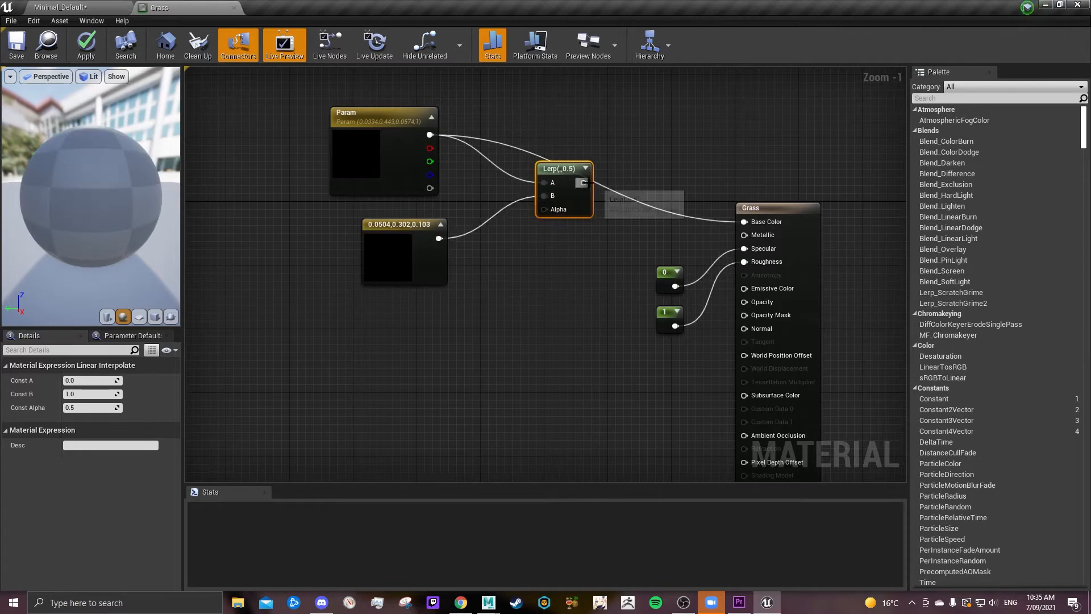
left_click_drag(398, 225, 383, 217)
- Add a LinearGradient node below the colour nodes and connect its VGradient output to the Lerp's Alpha
left_click(382, 361)
right_click(384, 361)
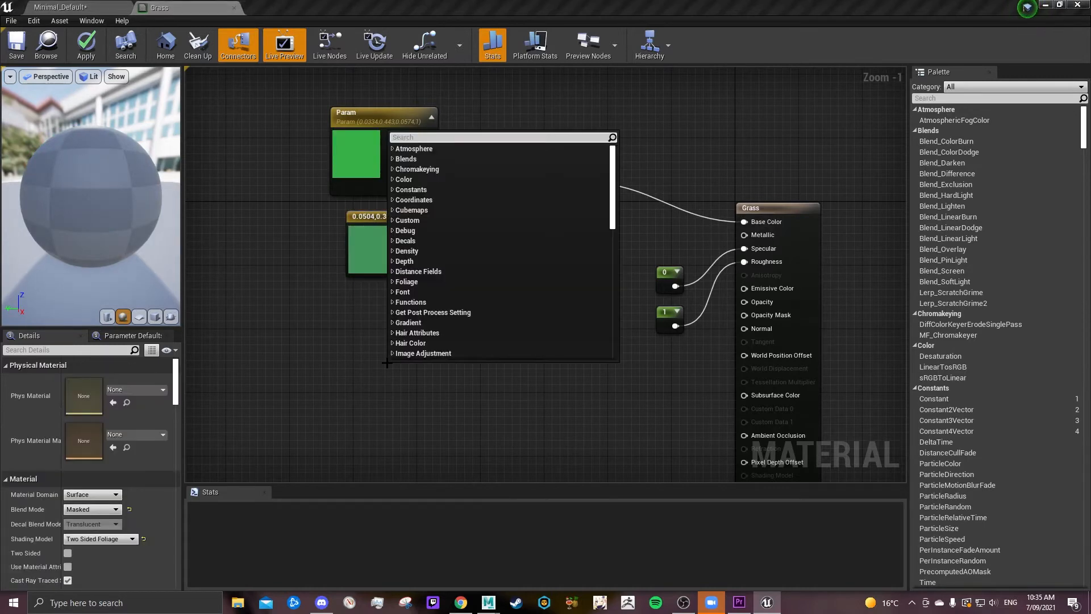
type("grad")
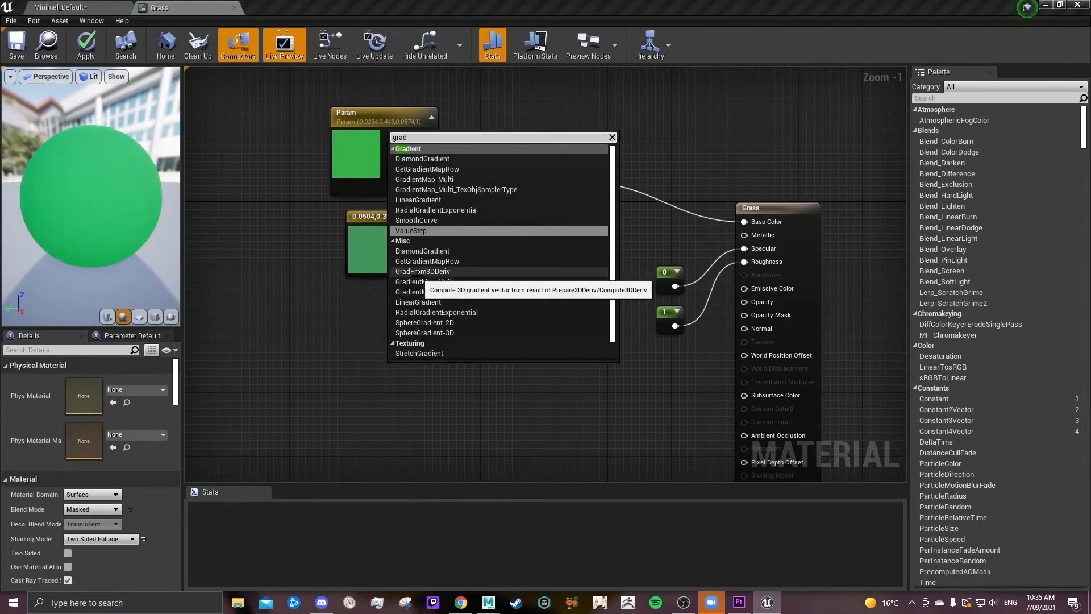
left_click(418, 301)
left_click_drag(430, 369, 333, 303)
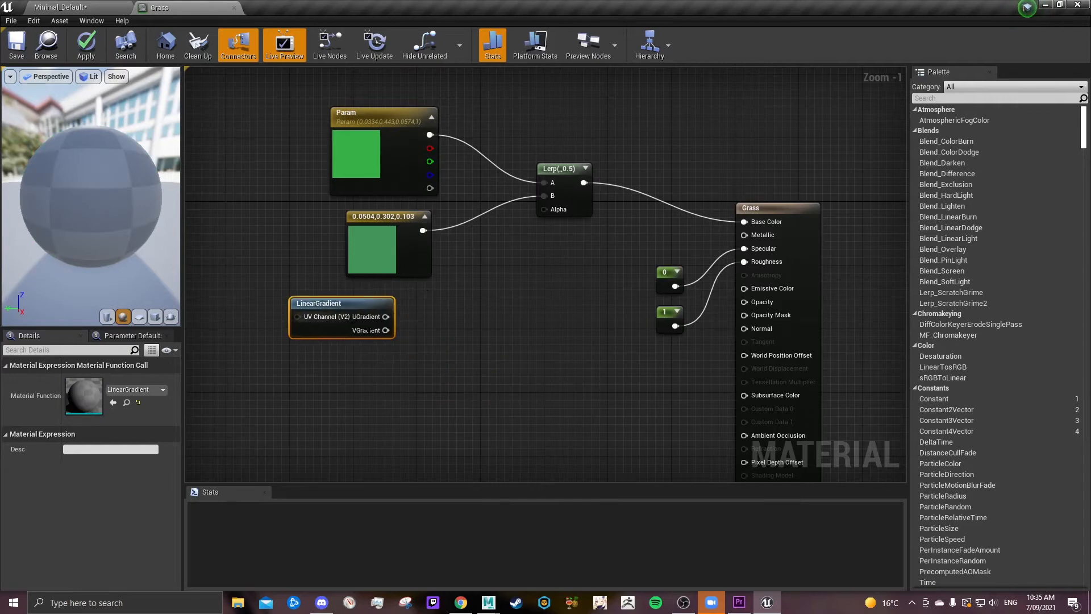
left_click_drag(385, 330, 544, 209)
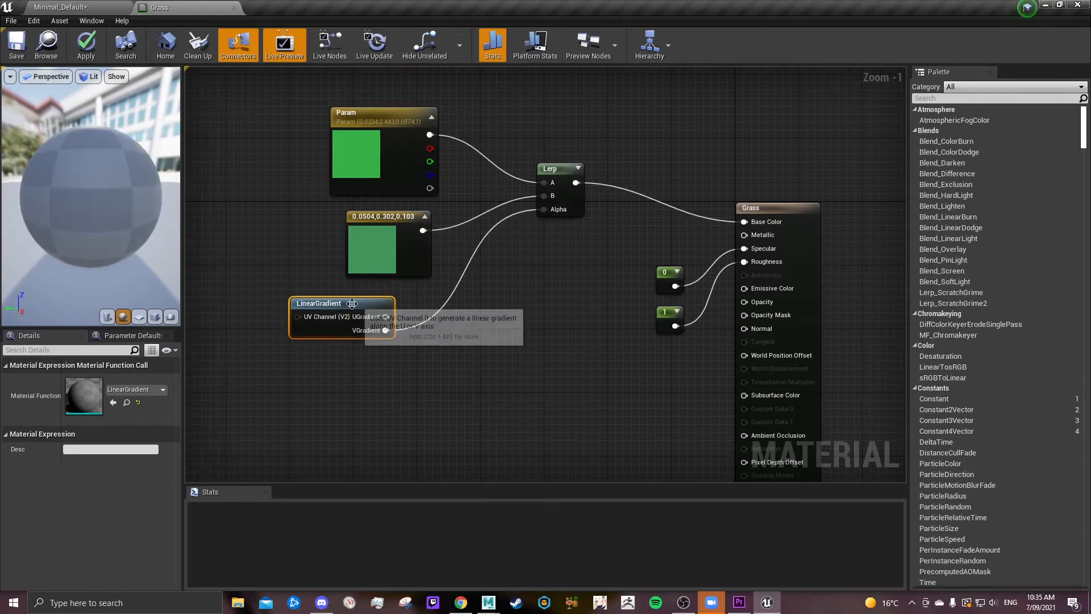
left_click_drag(364, 316, 347, 316)
- Add a Multiply node beside the LinearGradient and connect VGradient to its A input
left_click(458, 354)
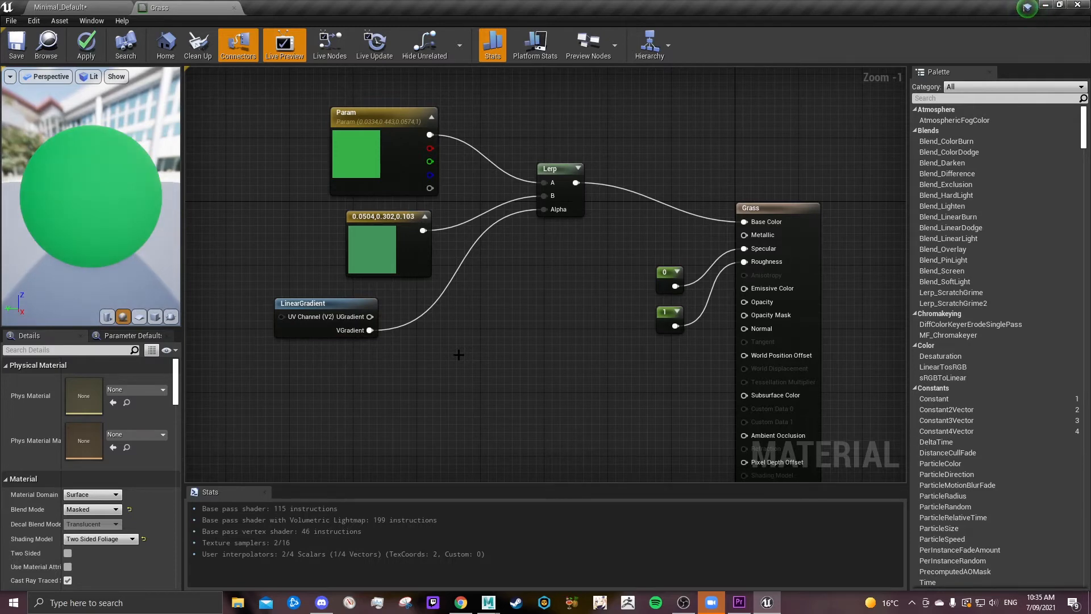
right_click(459, 354)
type("mul")
left_click(486, 441)
left_click_drag(485, 366, 474, 314)
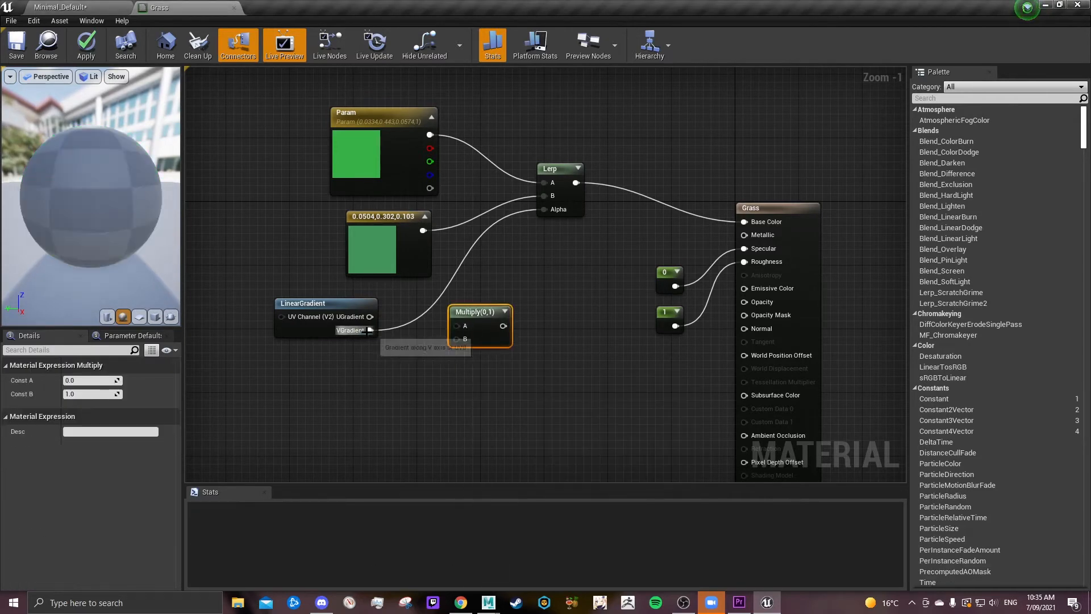
left_click(416, 394)
left_click_drag(370, 330, 457, 326)
- Add a Constant node, convert it to a parameter named Gradient_Strength and connect it to the Multiply's B input
right_click(442, 397)
type("cons")
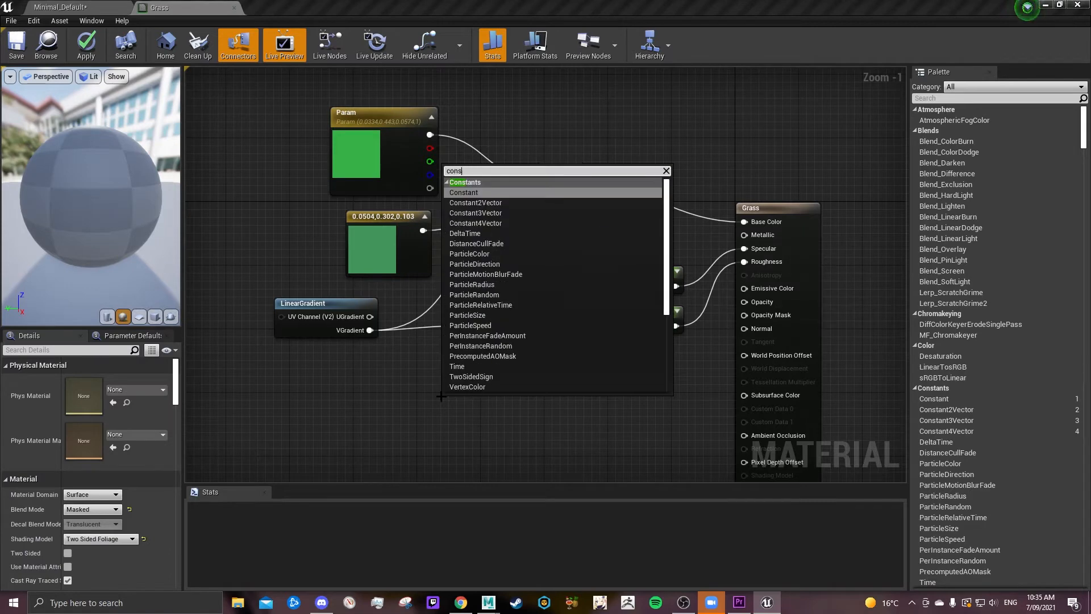
left_click(476, 193)
left_click_drag(400, 373, 373, 369)
right_click(387, 362)
left_click(426, 408)
type("Gradient_Strength")
key("Return")
left_click_drag(476, 316, 460, 316)
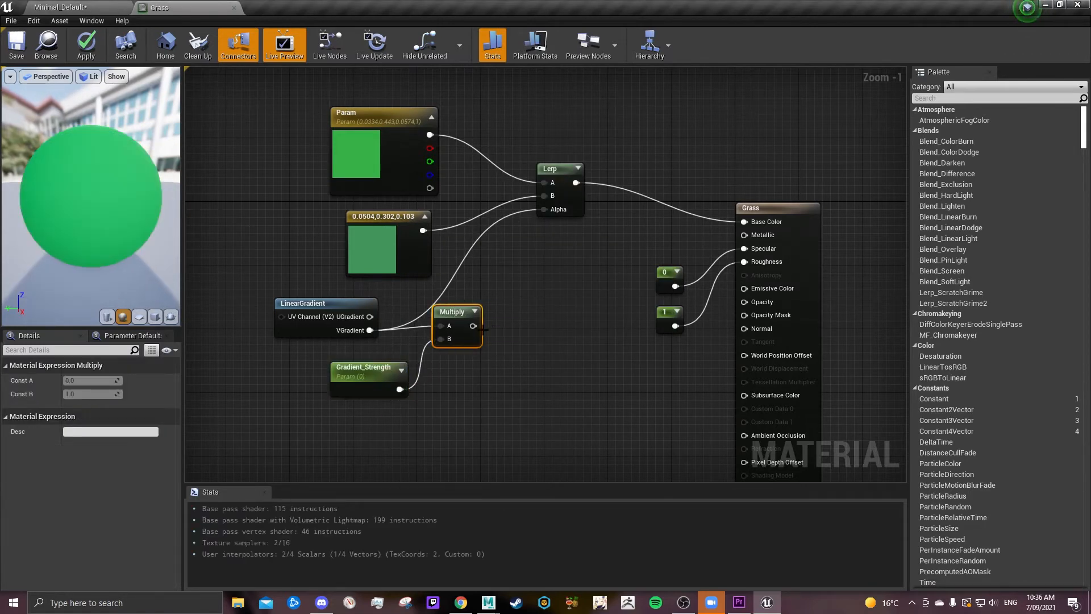
- Add a Saturate node after the Multiply and route its output into the Lerp's Alpha
left_click(493, 332)
left_click(470, 320)
left_click(500, 321)
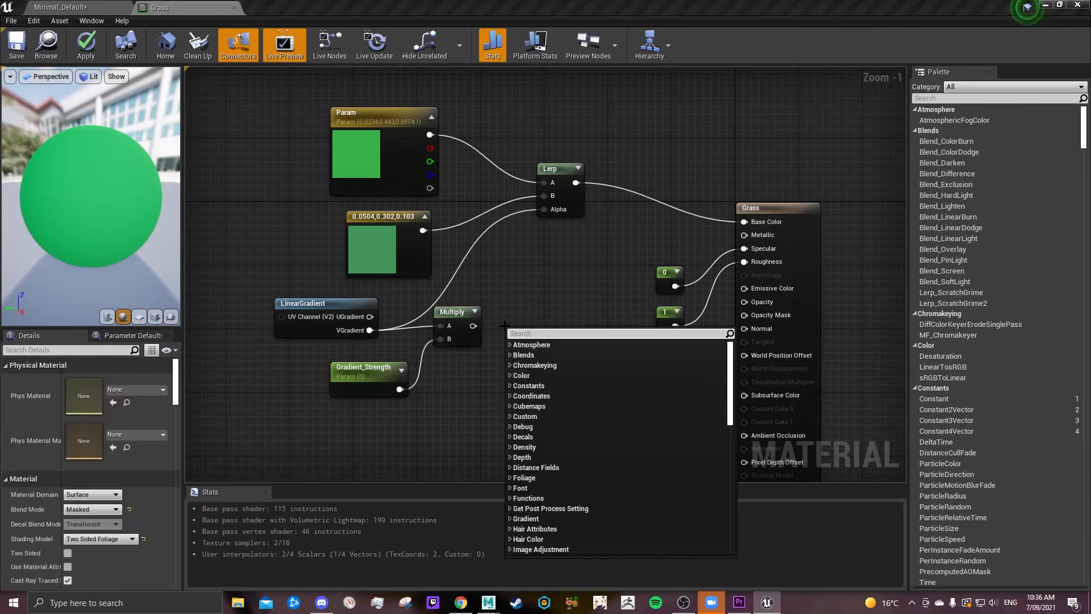
right_click(504, 325)
type("sat")
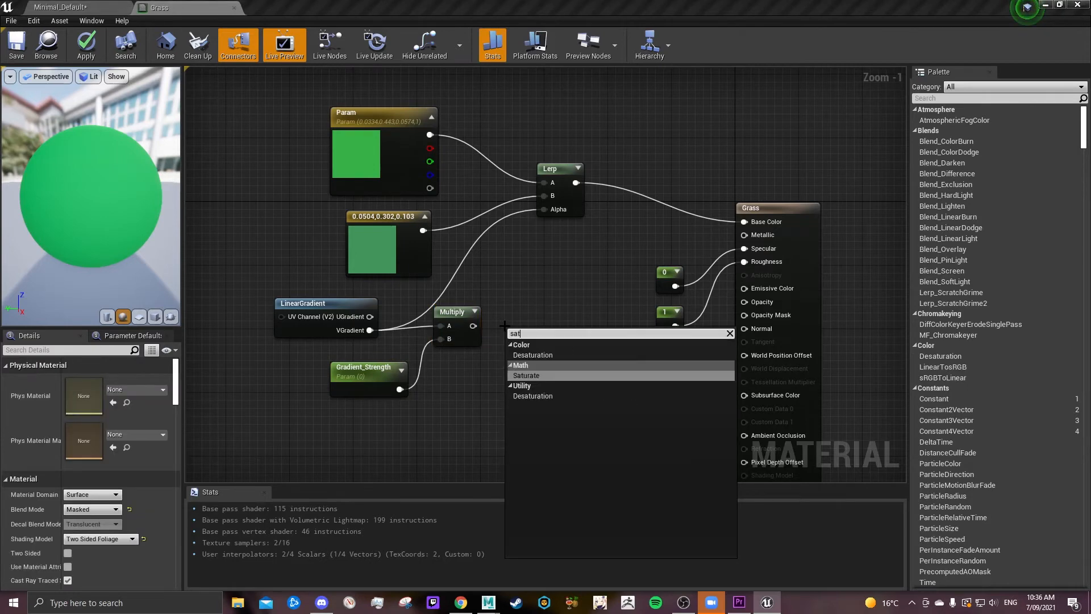
left_click(519, 375)
left_click_drag(514, 325, 514, 333)
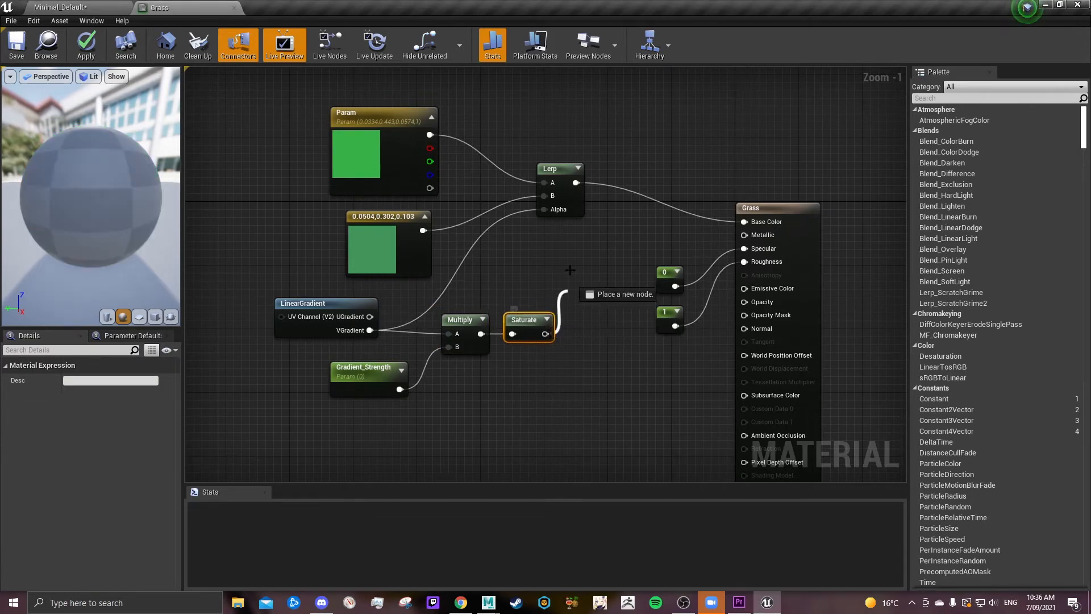
scroll(357, 283, "down", 1)
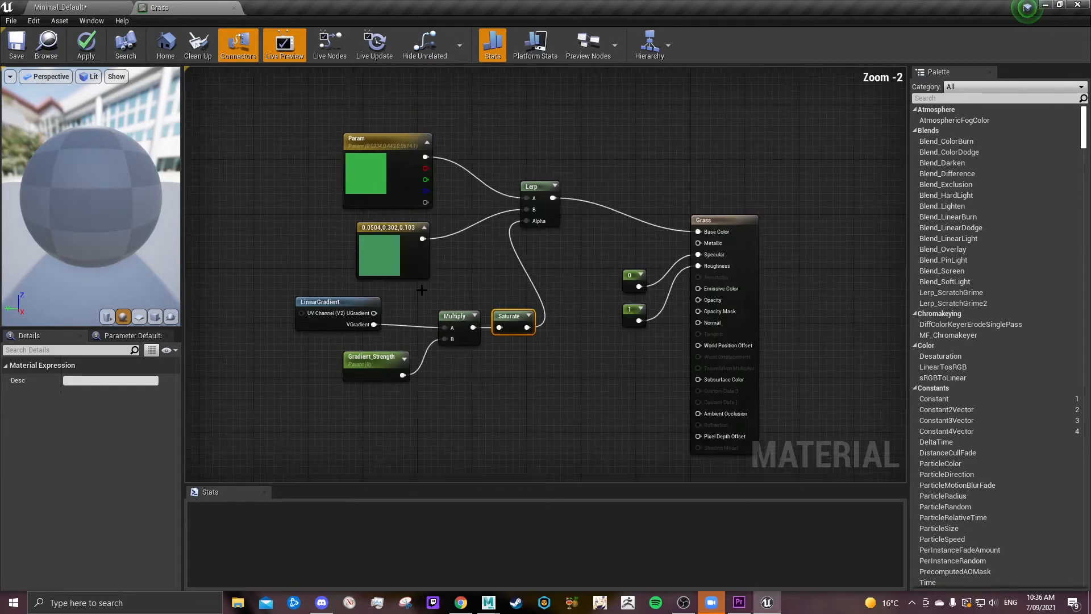
scroll(406, 290, "up", 1)
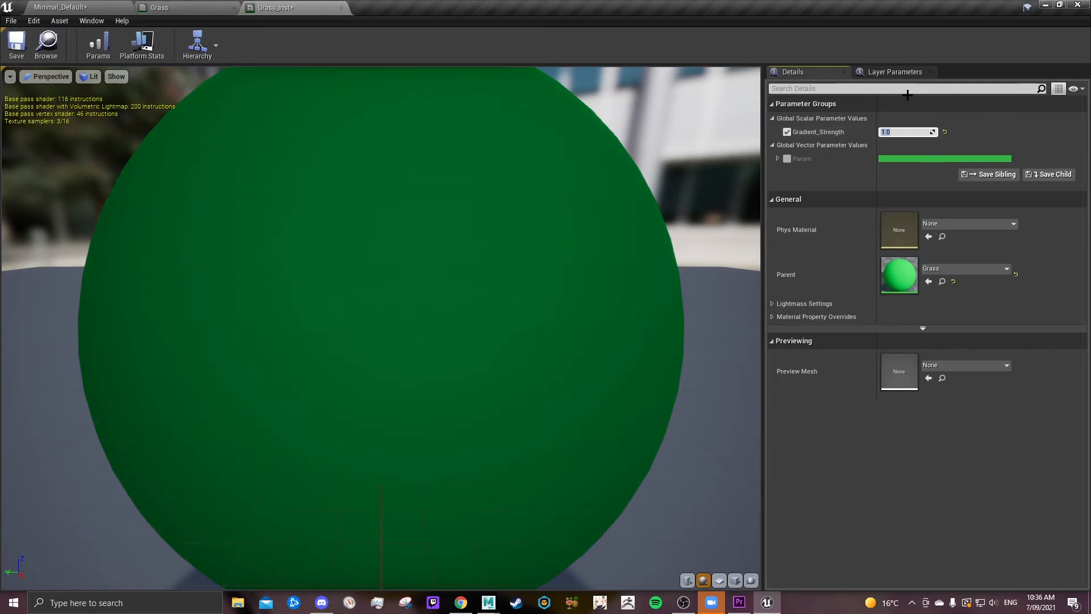
- Enable the Param colour override in Grass_Inst and inspect the gradient on the painted grass in the level
left_click(787, 159)
left_click(94, 7)
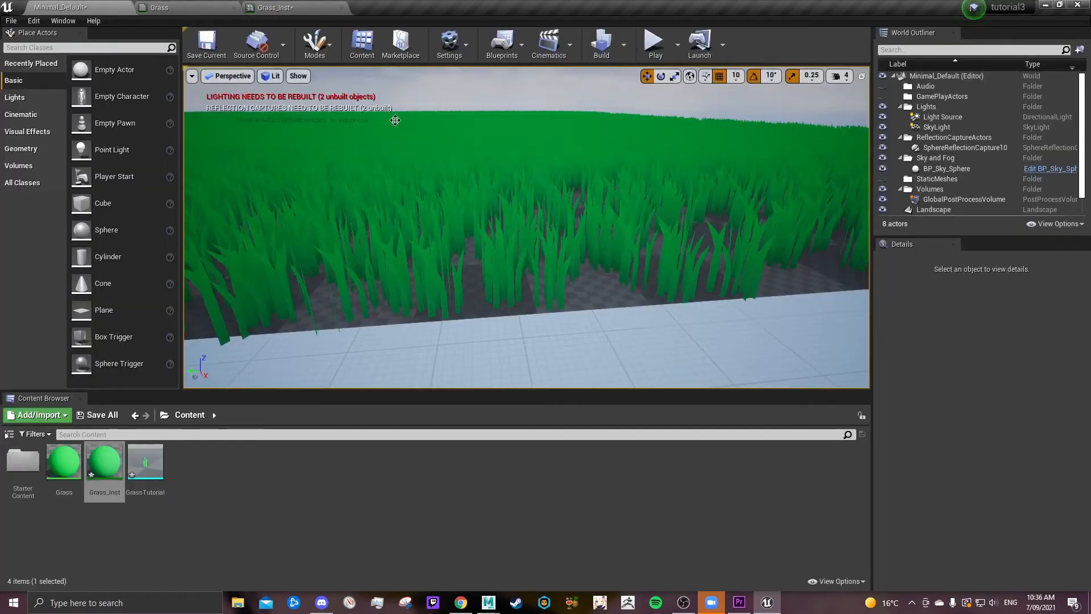
right_click_drag(426, 161, 494, 156)
key("w")
right_click_drag(363, 284, 341, 284)
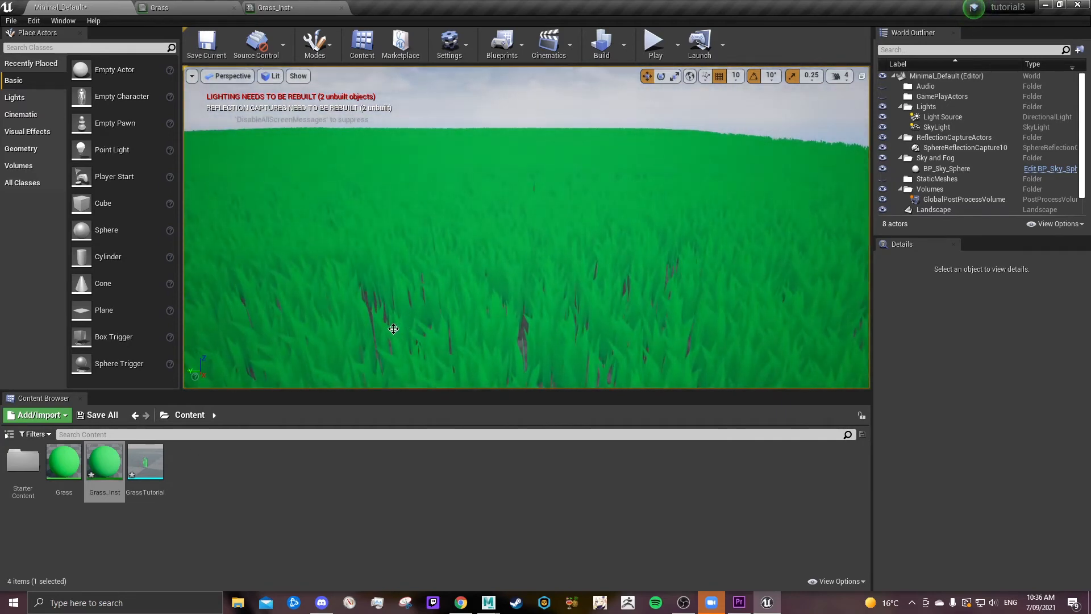
right_click_drag(467, 213, 511, 225)
- Create a material named Landscape in the Content folder and make a material instance from it
right_click(246, 488)
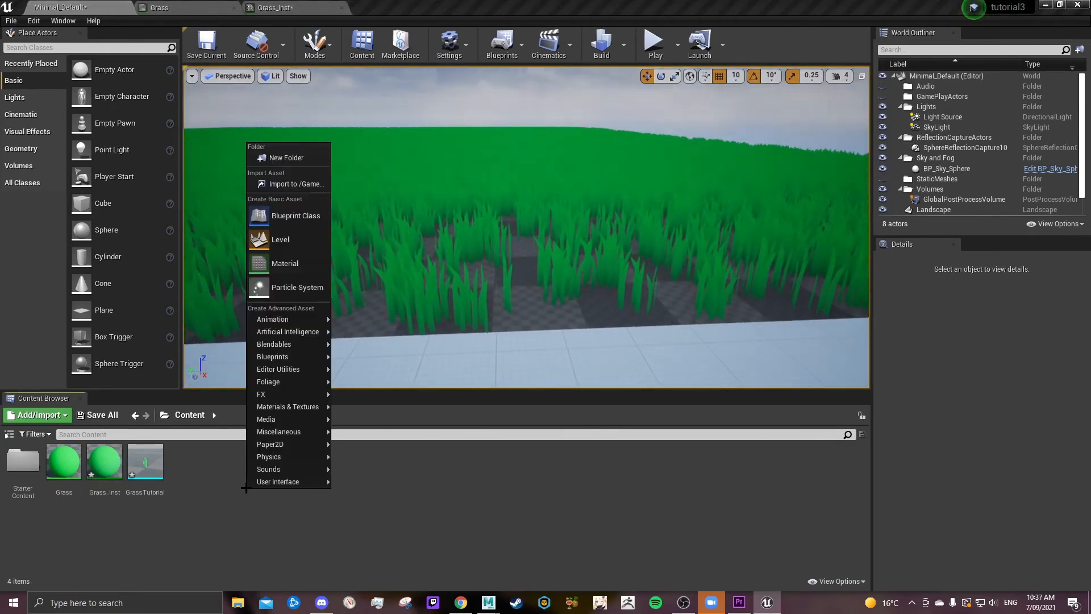
left_click(285, 235)
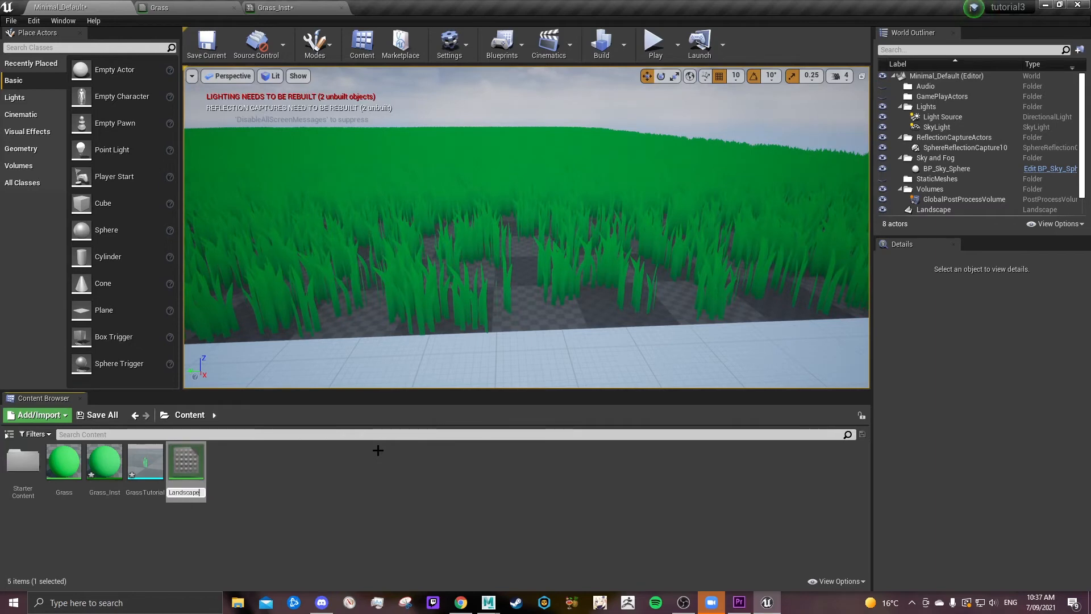
right_click(197, 475)
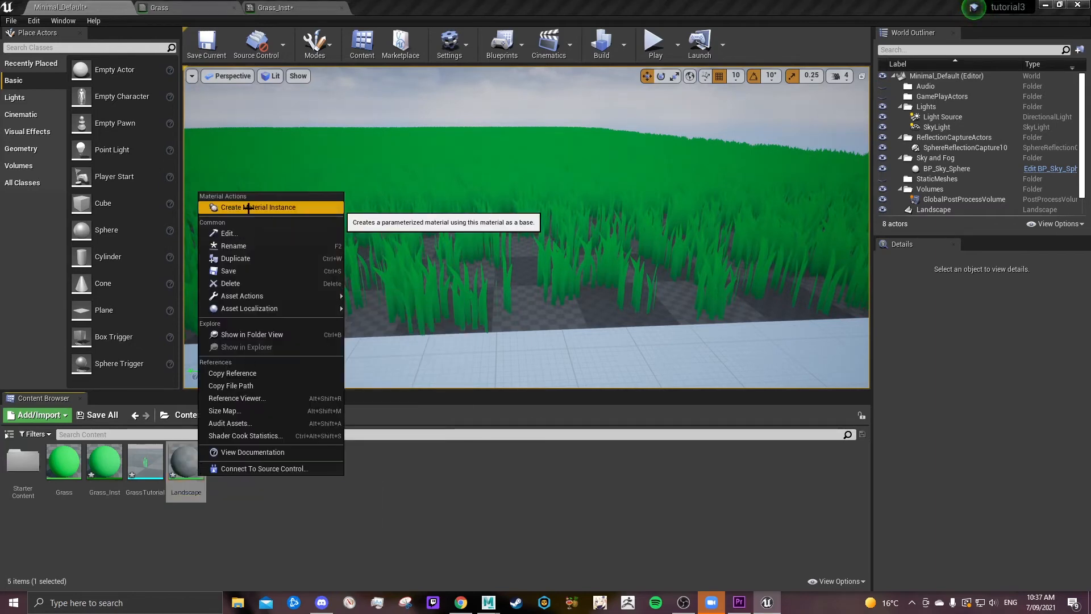
left_click(248, 208)
- Open the Landscape material, add a Constant3Vector node and connect it to Base Color
double_click(194, 475)
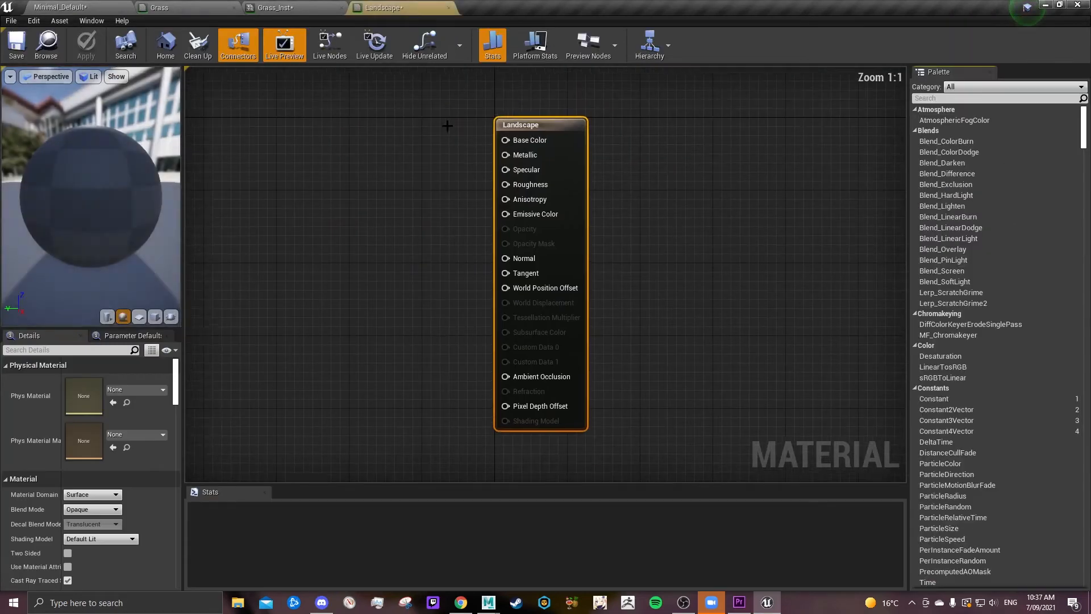
right_click(378, 176)
type("3")
left_click(409, 227)
left_click_drag(401, 180, 374, 117)
left_click_drag(415, 133, 510, 141)
- Add Constant nodes of 0 and 1 to the Landscape material and connect them to Specular and Roughness respectively
right_click(419, 244)
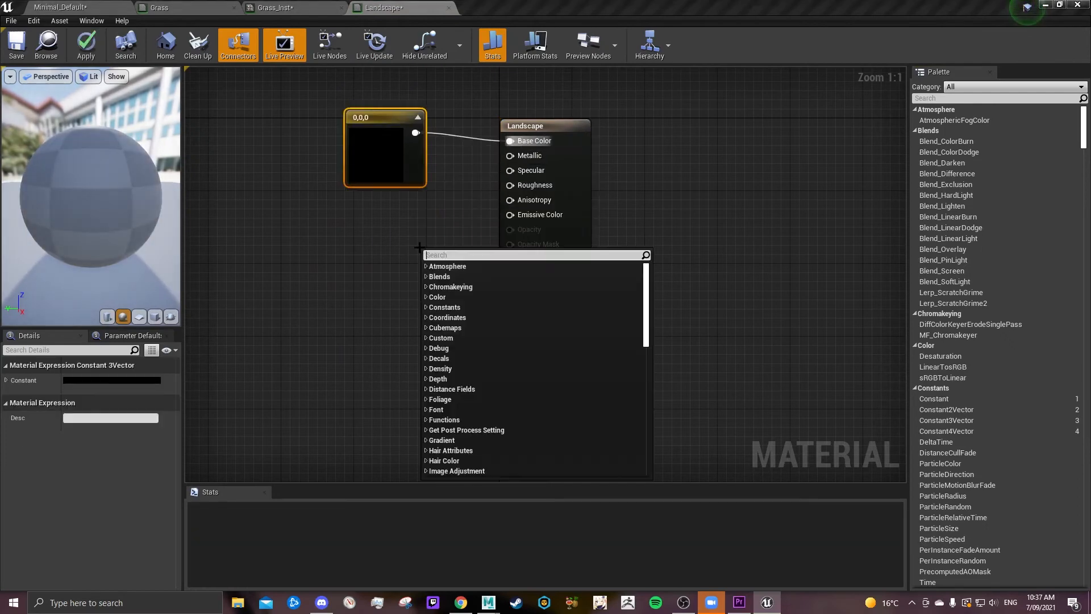
type("const")
left_click(436, 277)
left_click_drag(439, 259, 506, 178)
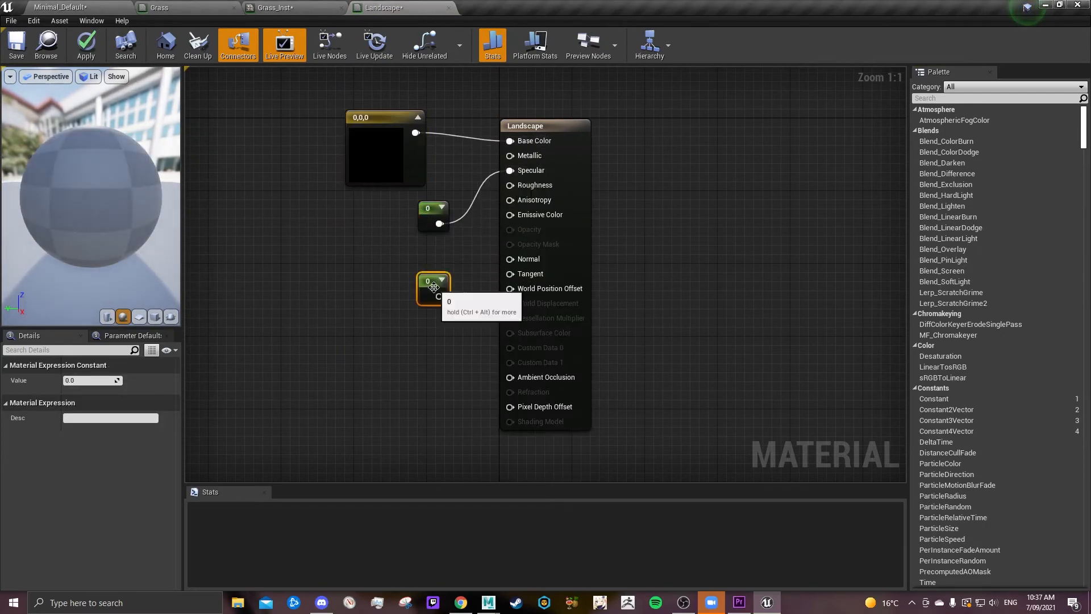
left_click_drag(439, 296, 510, 185)
- Convert the Landscape material's Base Color vector to a parameter and set its default colour to green
right_click(358, 120)
left_click(379, 140)
left_click_drag(388, 120, 361, 120)
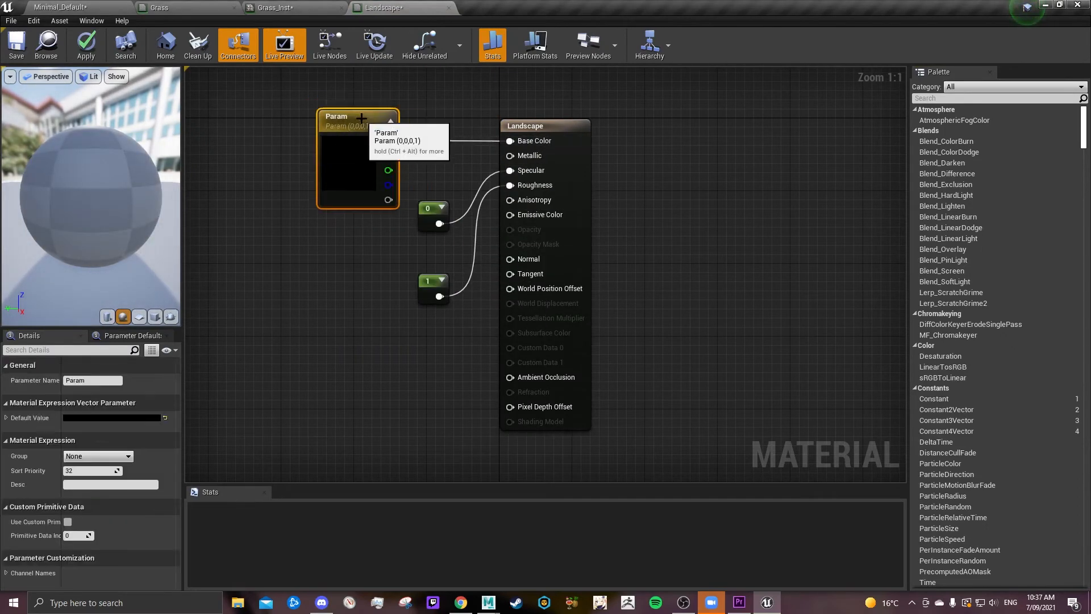
double_click(352, 165)
left_click(402, 294)
left_click_drag(521, 311, 521, 205)
left_click(527, 439)
left_click(512, 142)
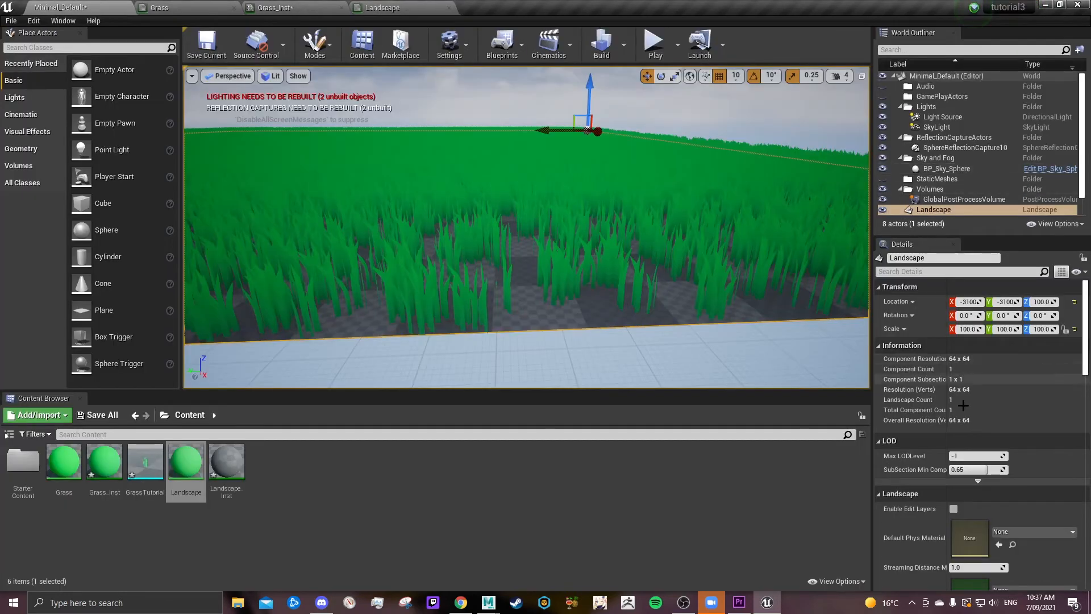
- Assign Landscape_Inst as the landscape's material and set the instance's colour to dark green (R 0.036545, G 0.192708, B 0.078297)
scroll(963, 405, "down", 5)
left_click(998, 501)
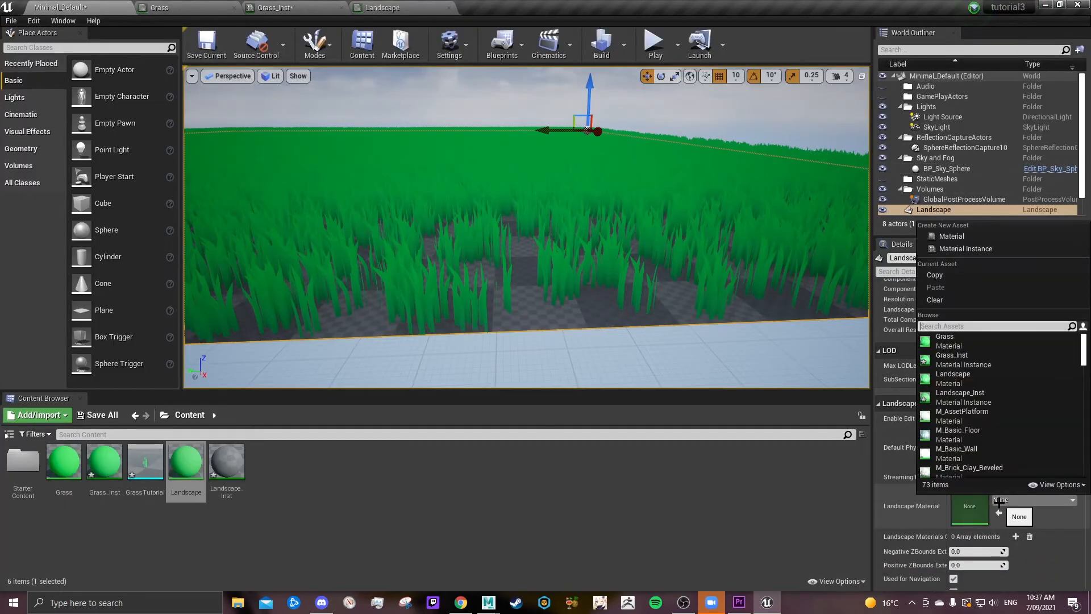
left_click(967, 394)
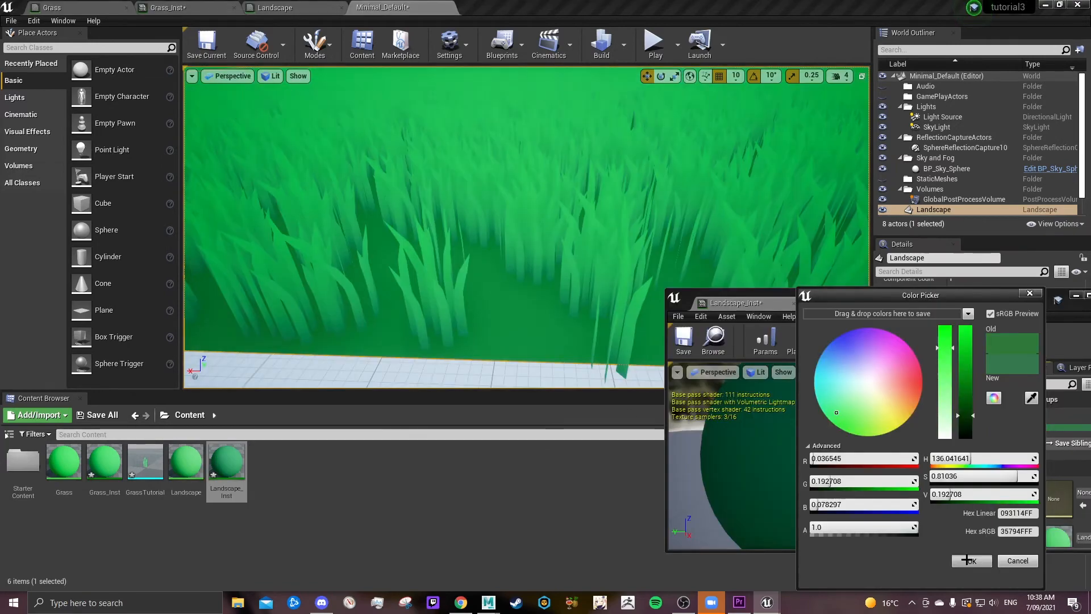
left_click(969, 561)
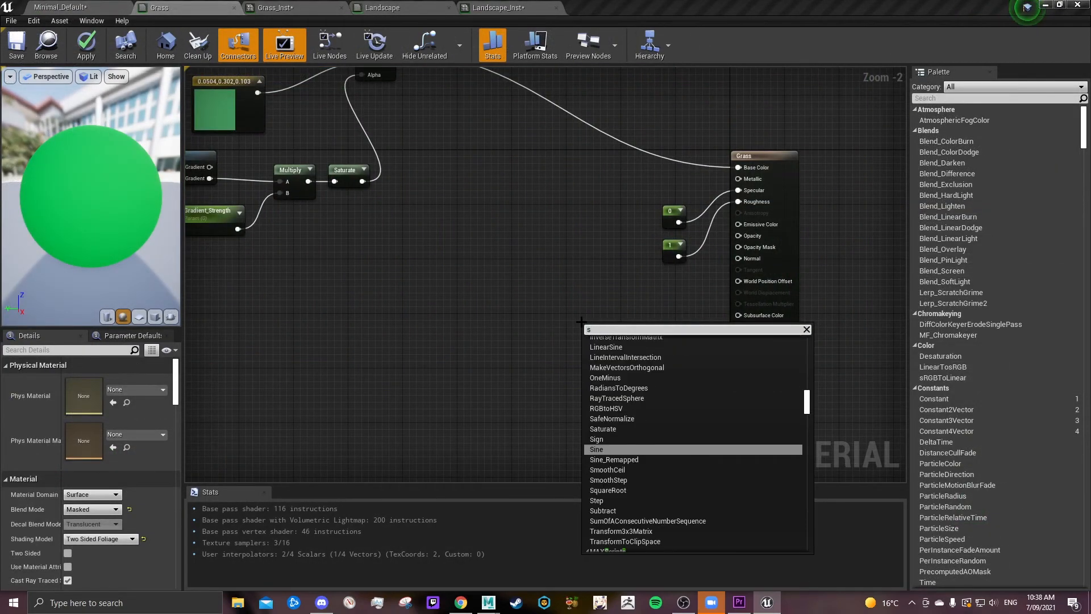
- Add a SimpleGrassWind node to the Grass material and connect its Result to World Position Offset
type("imp")
left_click(627, 370)
left_click_drag(615, 324, 599, 316)
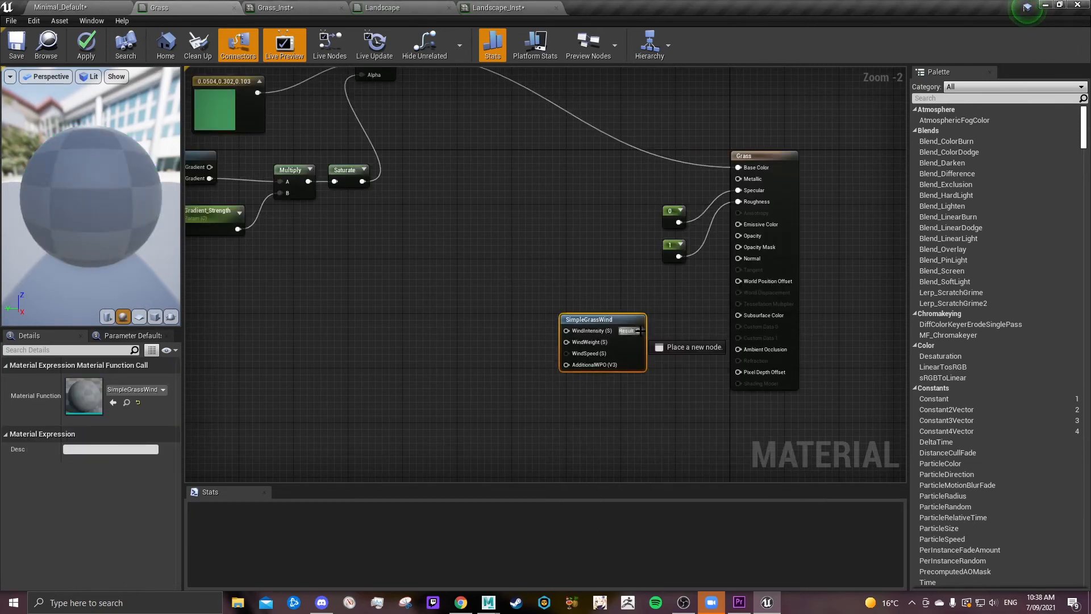
left_click_drag(737, 277, 739, 282)
left_click(460, 319)
scroll(499, 358, "up", 2)
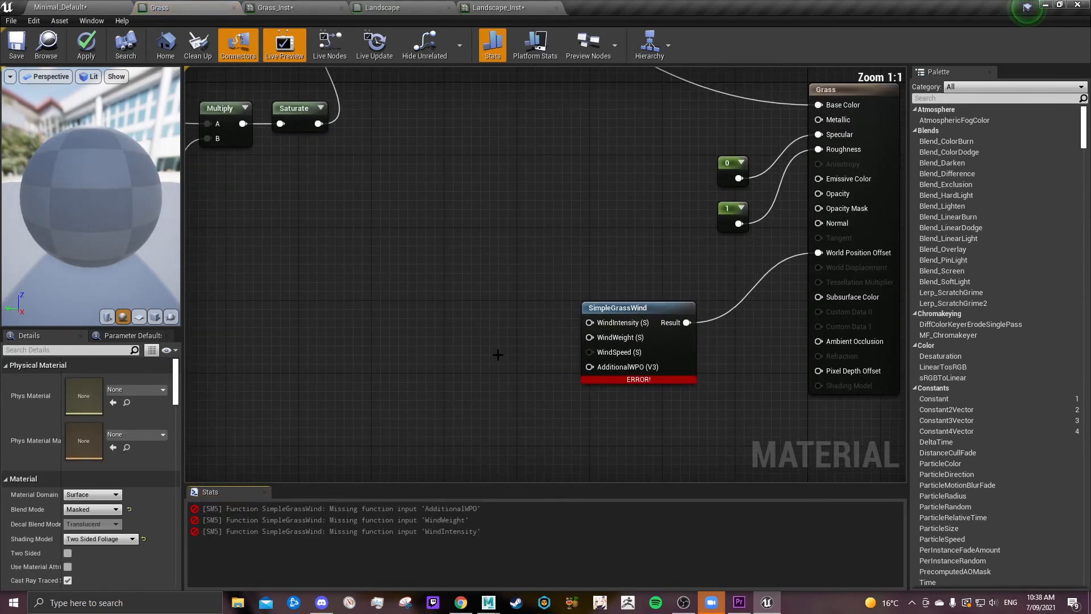
- Add three scalar parameter nodes and stack them beside the inputs of the SimpleGrassWind node
key("s")
left_click(432, 347)
left_click_drag(453, 352, 505, 289)
key("ctrl+c")
key("ctrl+v")
key("ctrl+v")
left_click(440, 379)
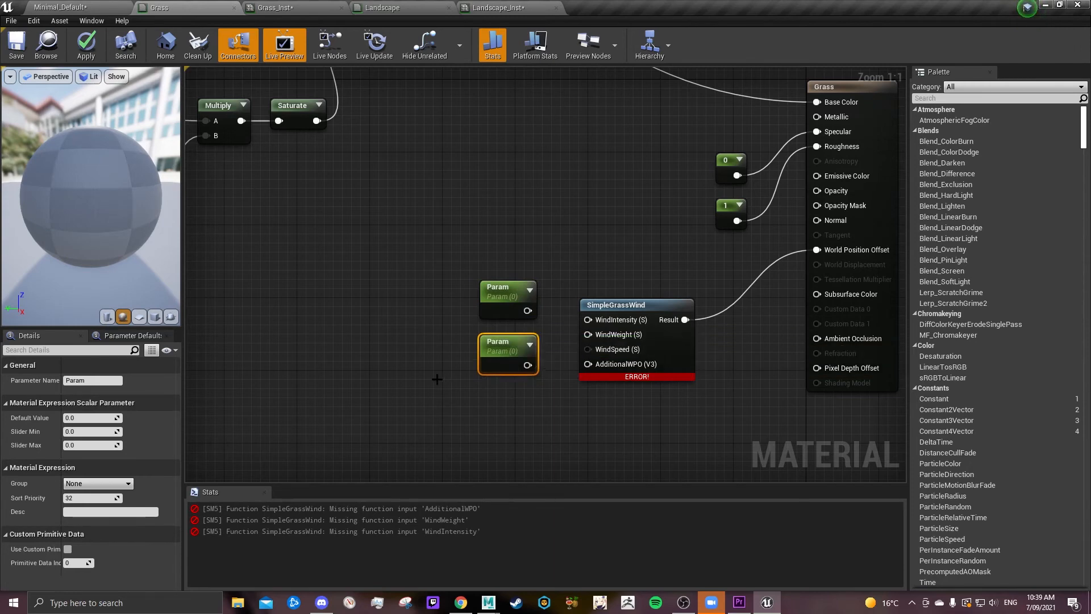
key("ctrl+v")
left_click_drag(480, 396, 490, 396)
left_click_drag(491, 286, 482, 233)
left_click_drag(494, 342, 494, 278)
left_click_drag(502, 395, 503, 331)
- Add a Constant node of 0 below the parameters and connect it to SimpleGrassWind's AdditionalWPO input
key("ctrl+v")
left_click_drag(508, 413, 588, 365)
right_click(519, 404)
left_click(555, 224)
- Name the three scalar parameters Intensity, Weight and Speed, from the uppermost node to the lowest
left_click(504, 344)
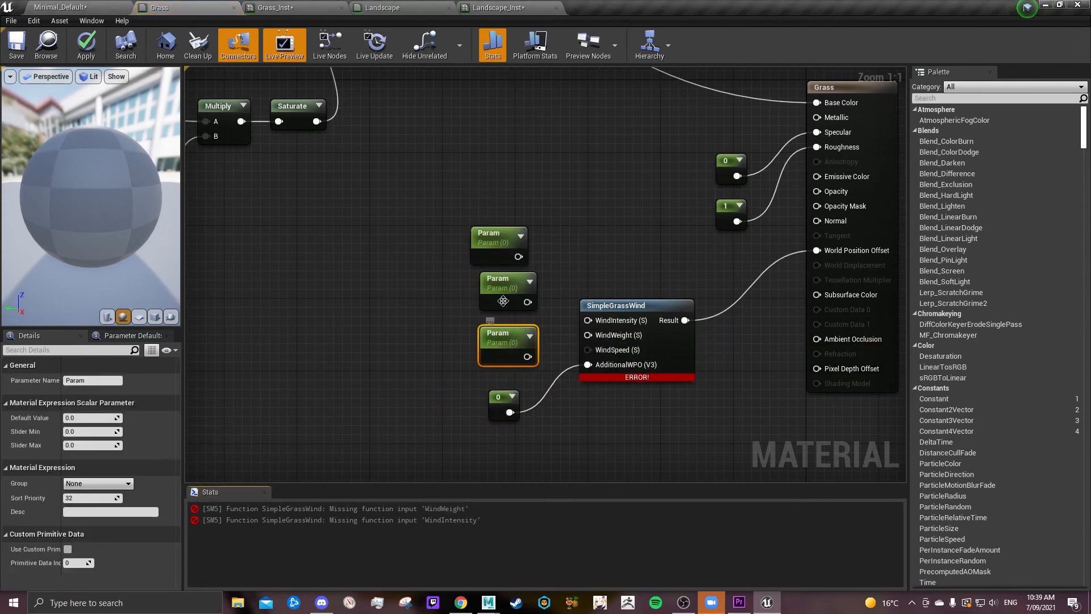
left_click(498, 293)
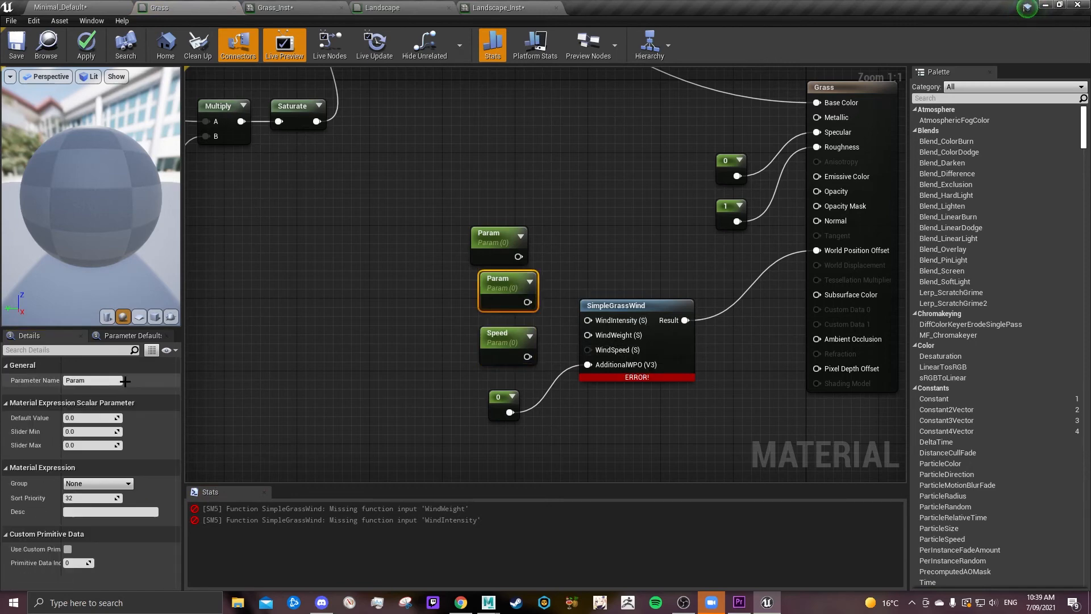
type("Intensity")
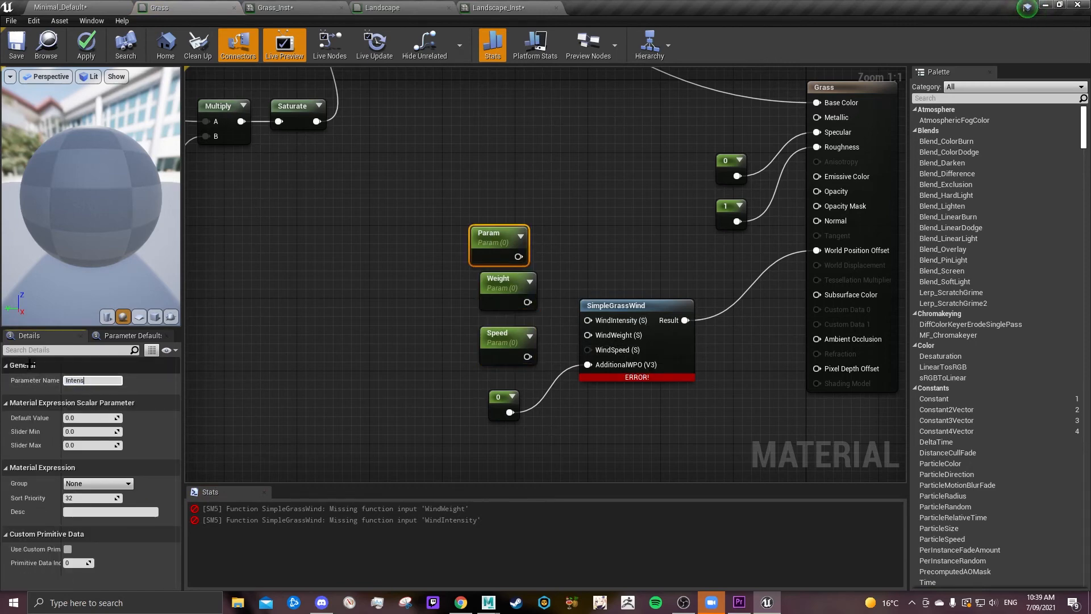
left_click(375, 298)
- Connect Intensity, Weight and Speed to their matching SimpleGrassWind inputs and set each parameter's default value to 1
left_click_drag(528, 357, 588, 350)
left_click(502, 343)
left_click(88, 418)
type("1")
left_click(502, 291)
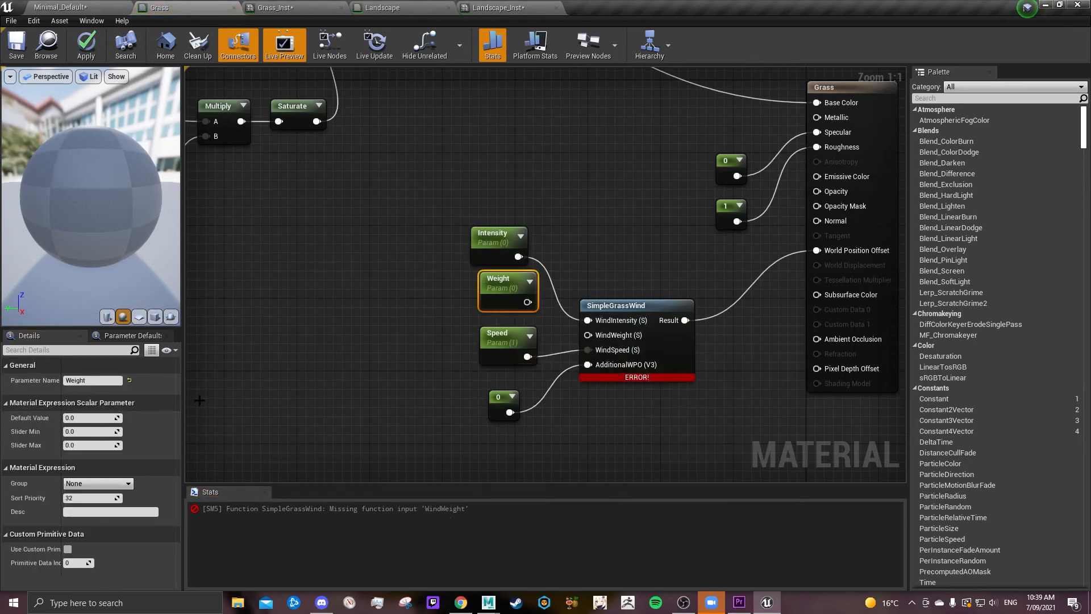
type("1")
left_click(502, 291)
left_click_drag(528, 302, 588, 334)
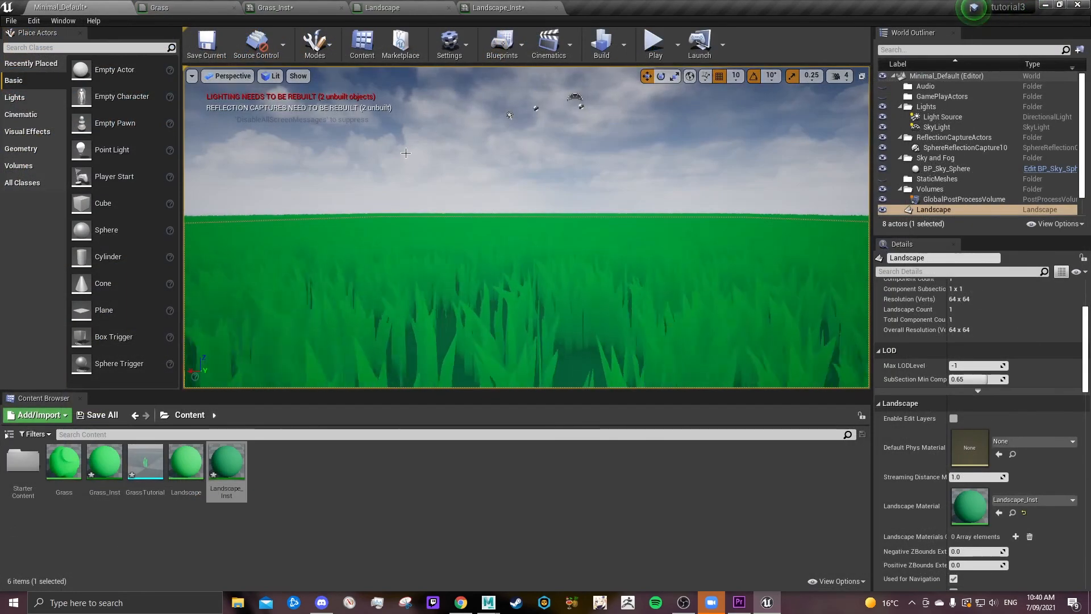
- Delete the Weight parameter from the Grass material and add a TextureCoordinate node in its place
right_click_drag(526, 227, 526, 296)
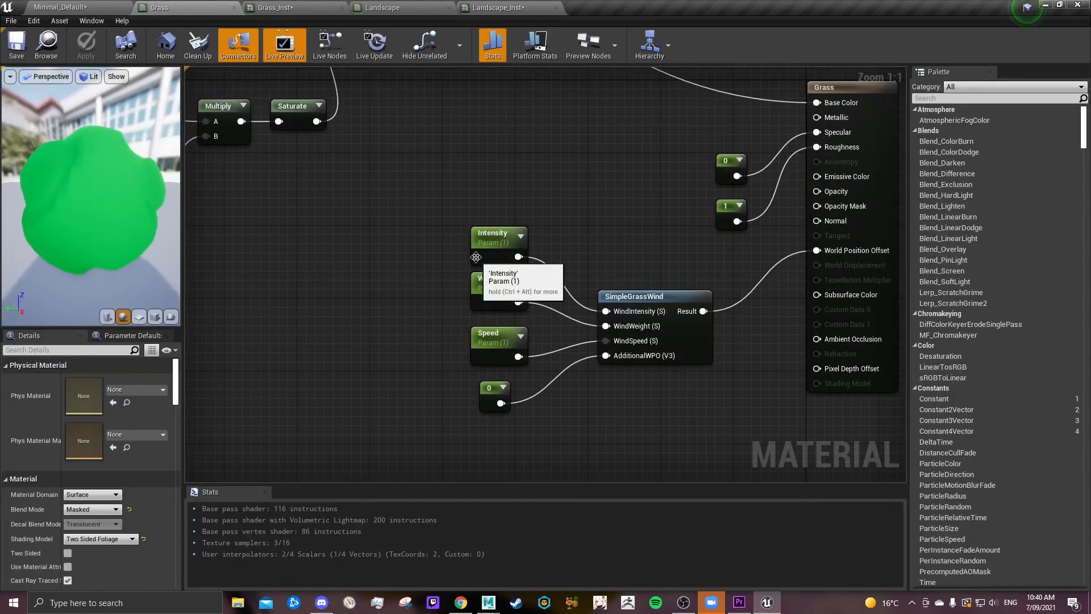
left_click_drag(473, 278, 446, 278)
key("Delete")
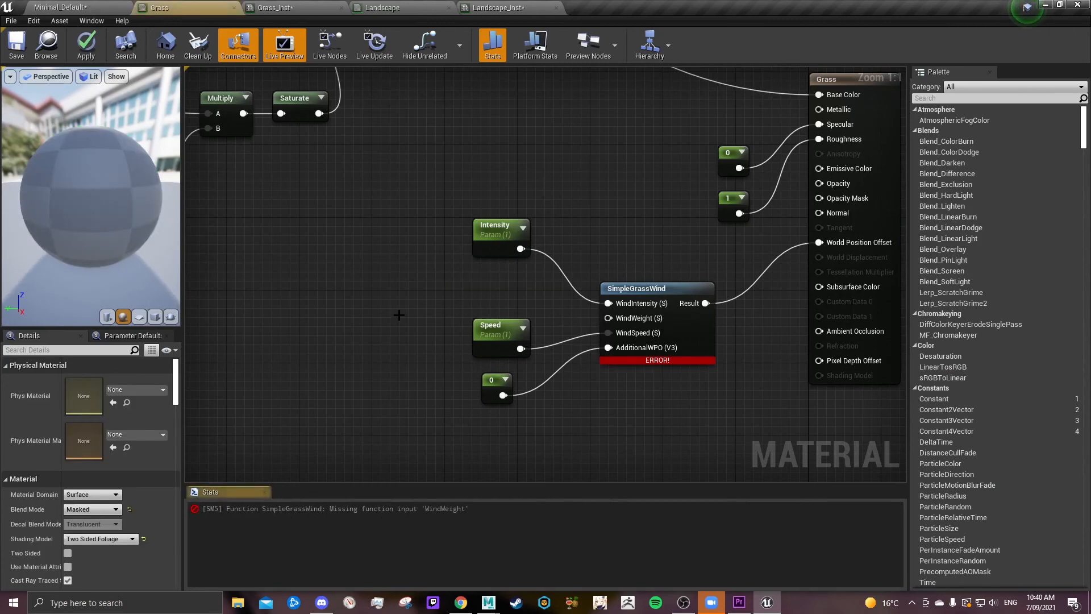
right_click(400, 318)
type("texc")
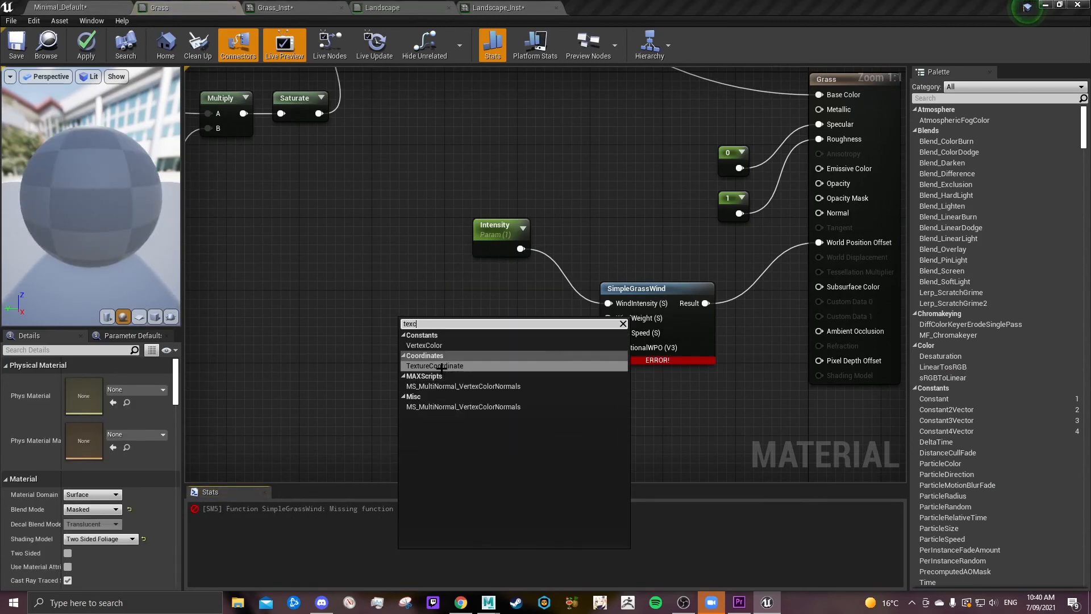
left_click(441, 365)
left_click_drag(405, 304, 361, 259)
- Add a ComponentMask node and a OneMinus node between the TexCoord node and SimpleGrassWind
right_click(453, 291)
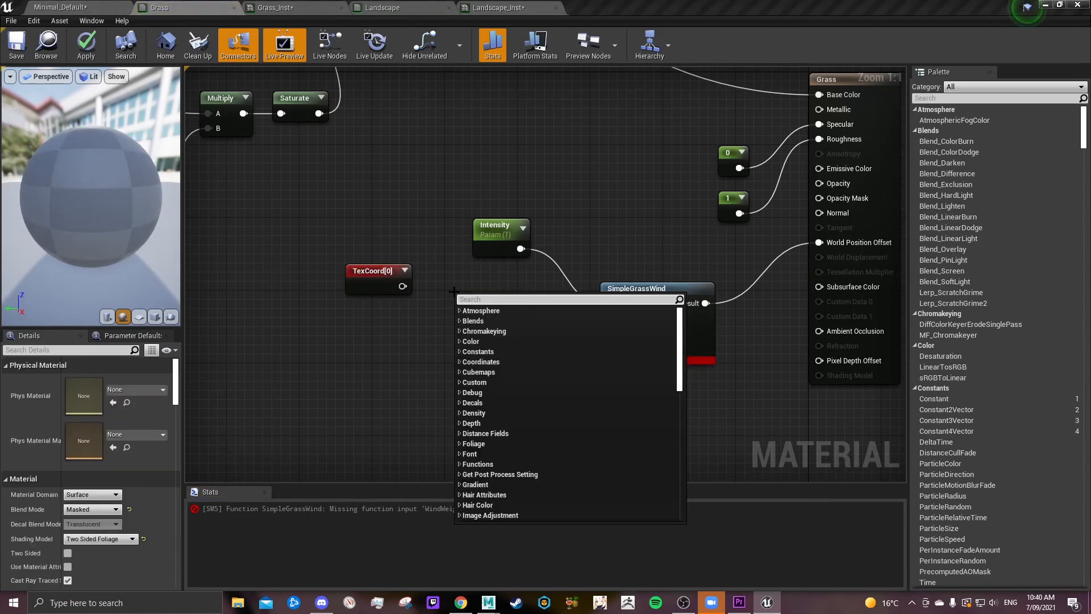
type("mask")
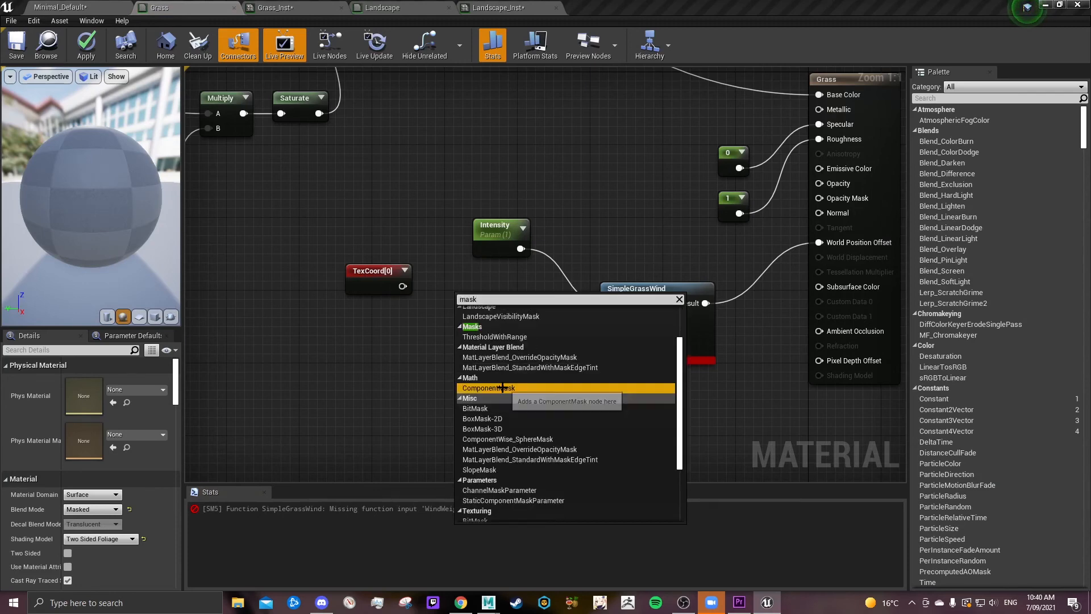
left_click(500, 387)
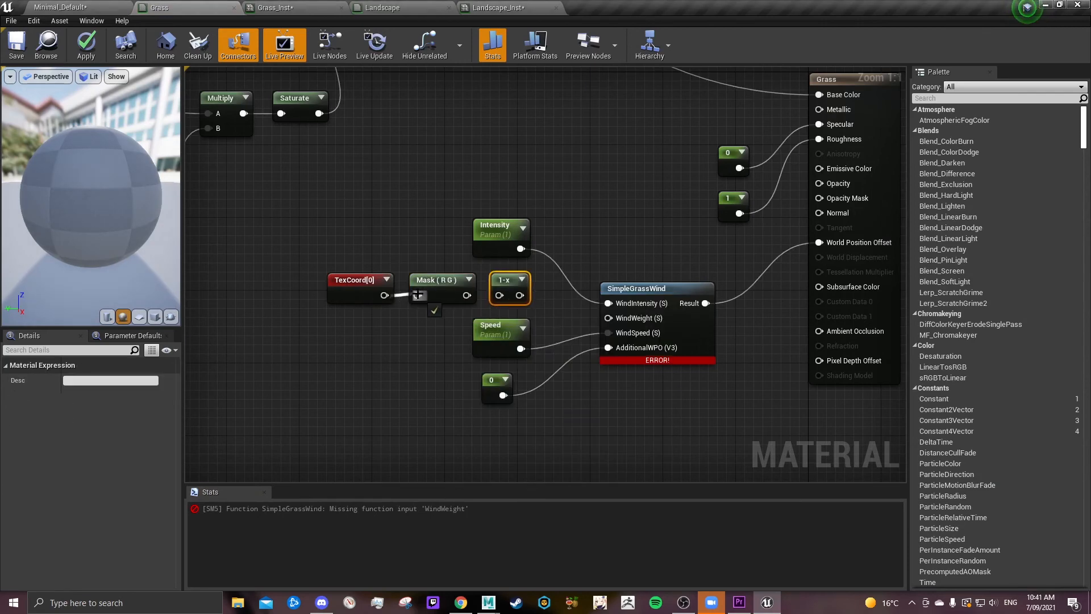
- Wire TexCoord through the mask, limited to the G channel, and OneMinus into WindWeight, and view the grass in the level
left_click_drag(417, 295, 418, 295)
left_click(432, 295)
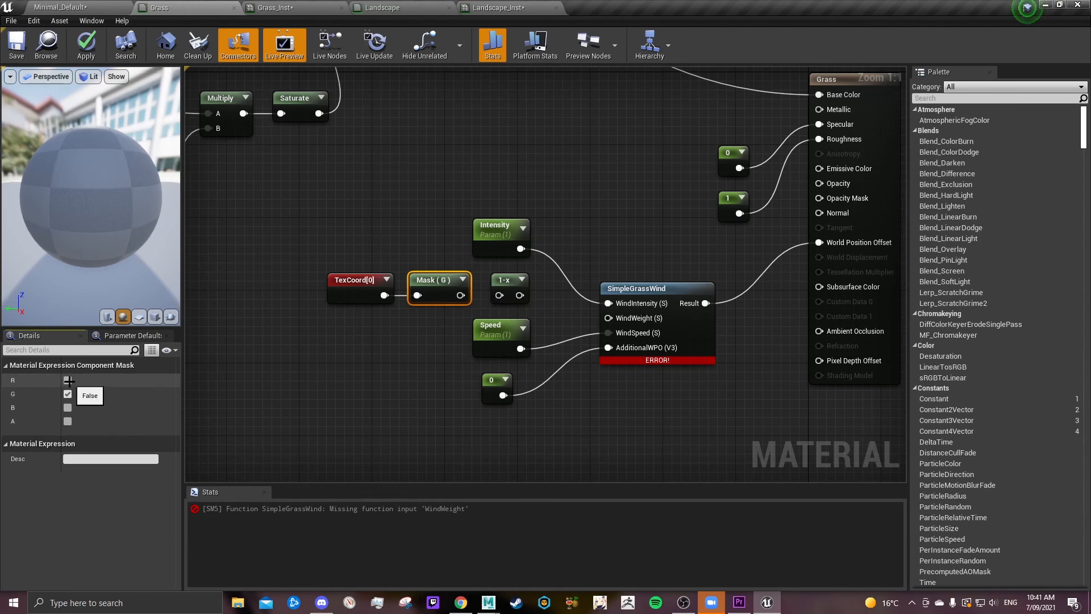
left_click_drag(463, 295, 498, 295)
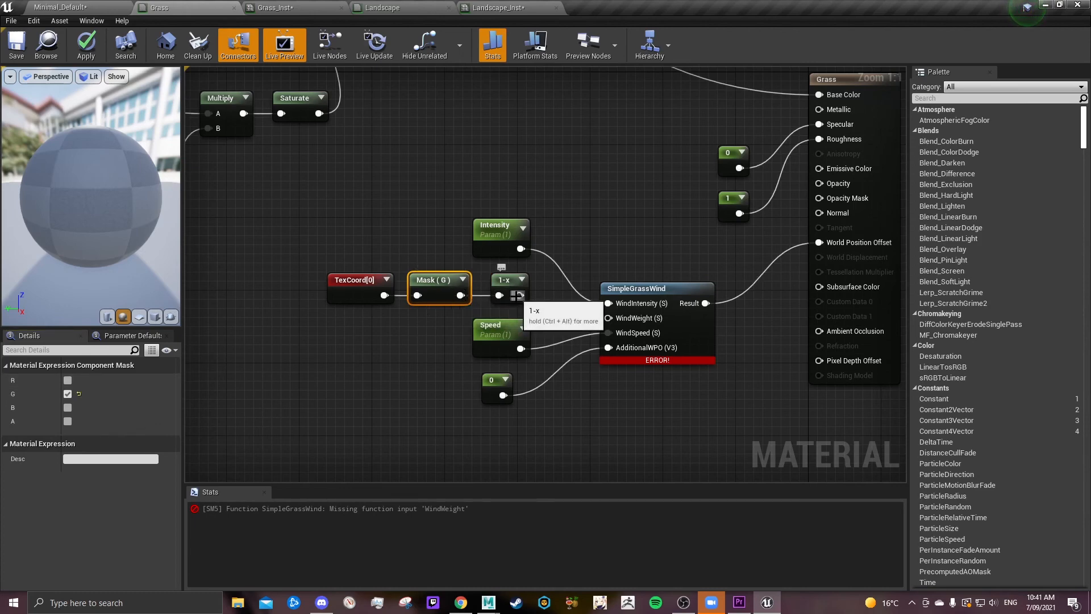
left_click_drag(517, 295, 577, 303)
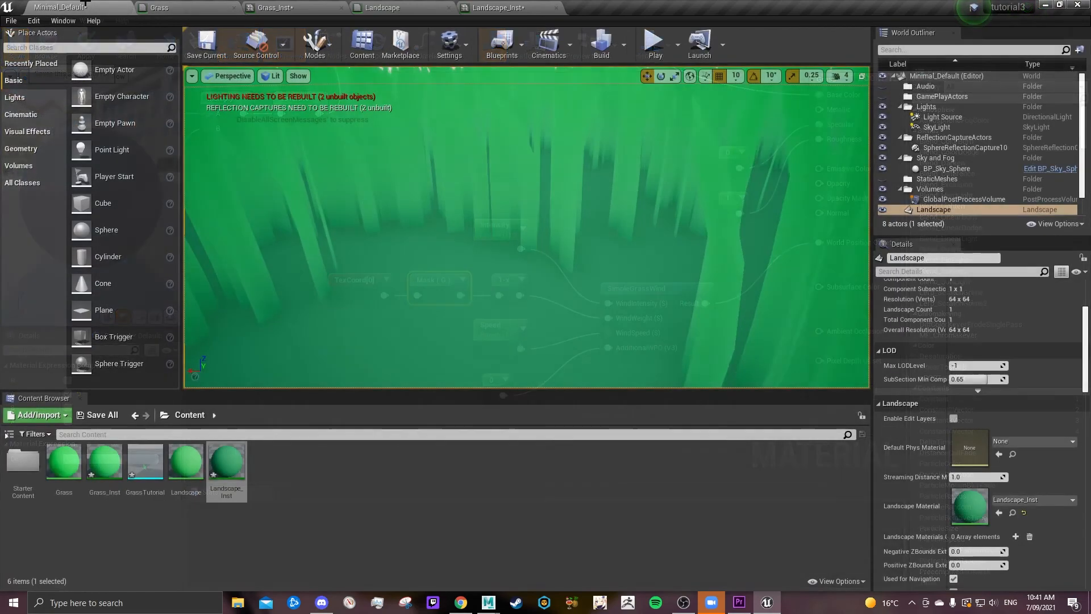
scroll(576, 176, "down", 3)
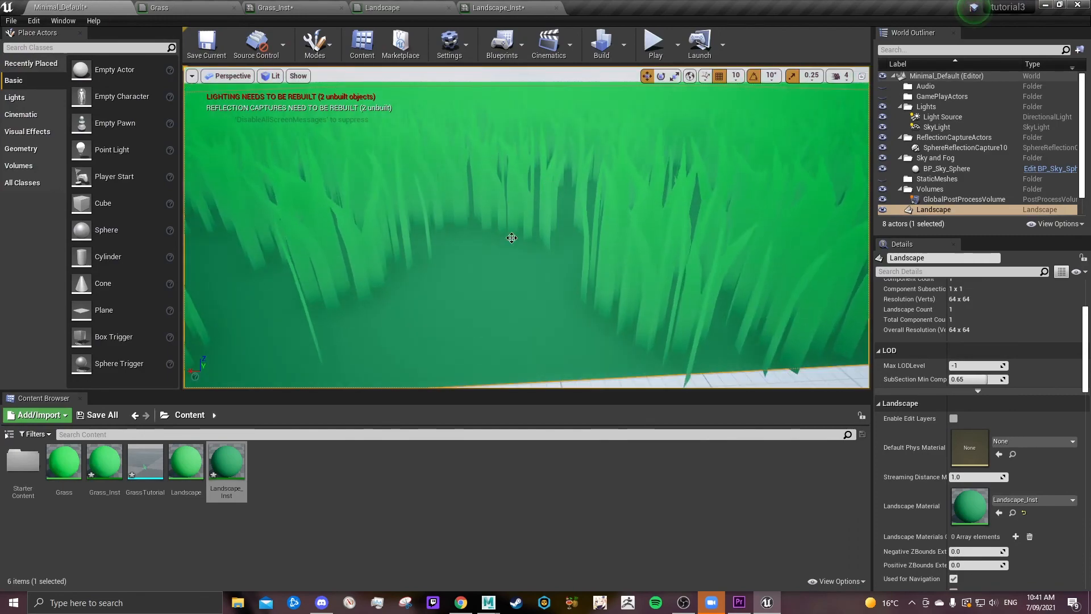
right_click_drag(587, 292, 587, 250)
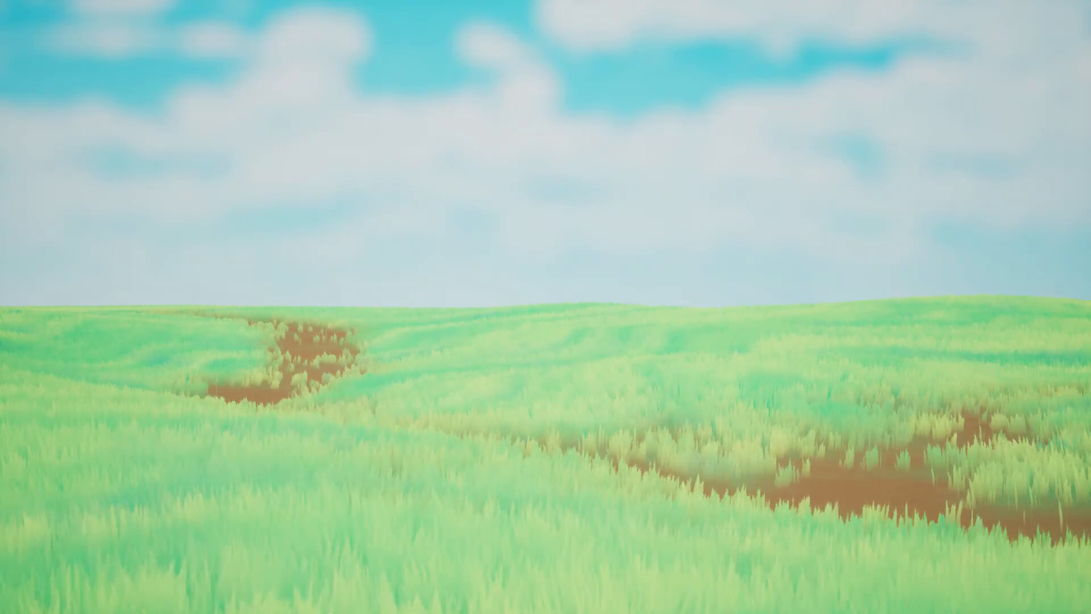